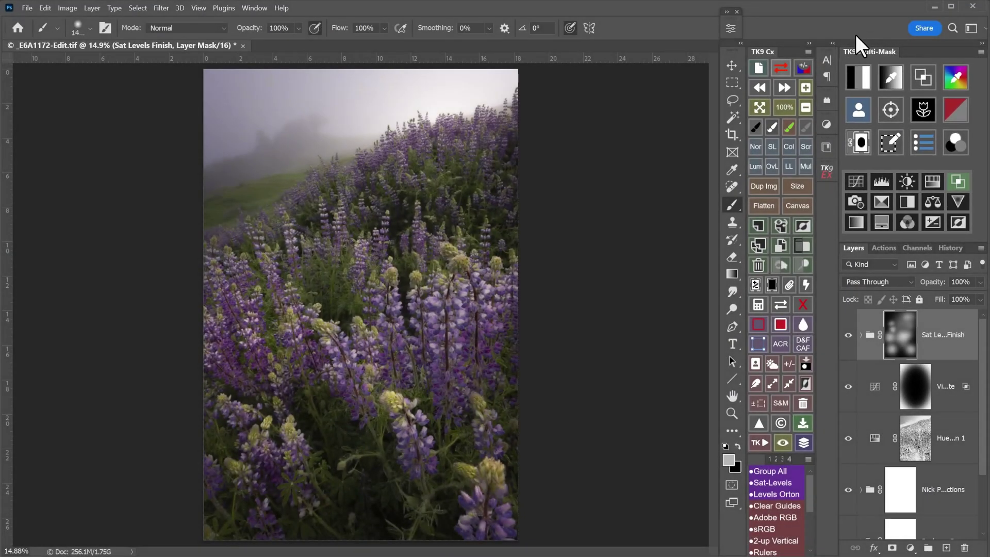
Step: Apply luminosity mask 1 and paint out the mask's upper-left area
{"action": "left_click", "coordinate": [858, 78]}
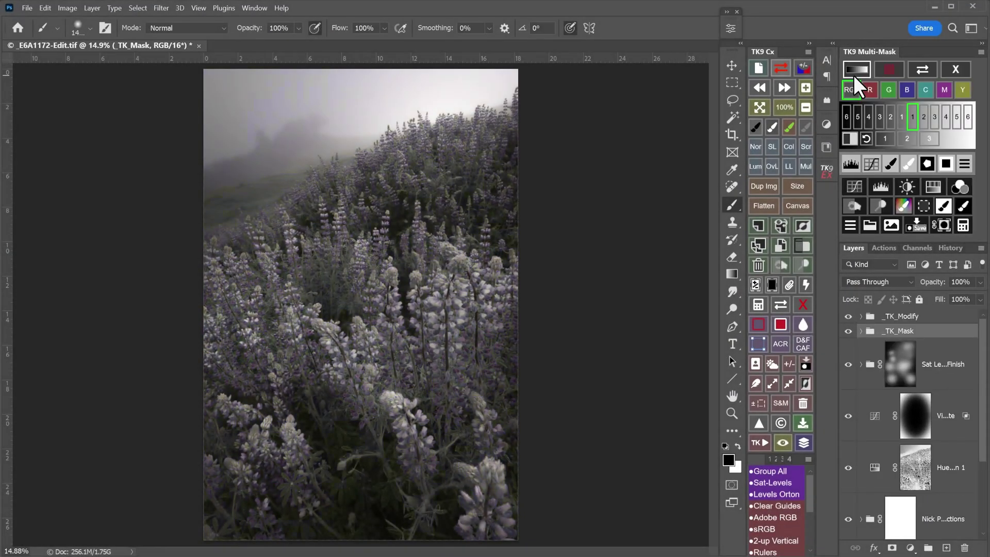
{"action": "left_click", "coordinate": [884, 138]}
{"action": "mouse_move", "coordinate": [497, 81]}
{"action": "left_mouse_down"}
{"action": "mouse_move", "coordinate": [269, 182]}
{"action": "mouse_move", "coordinate": [389, 105]}
{"action": "mouse_move", "coordinate": [170, 239]}
{"action": "left_mouse_up"}
Step: Create a Levels adjustment from the mask with black input 10 and white input 157
{"action": "left_click", "coordinate": [880, 187]}
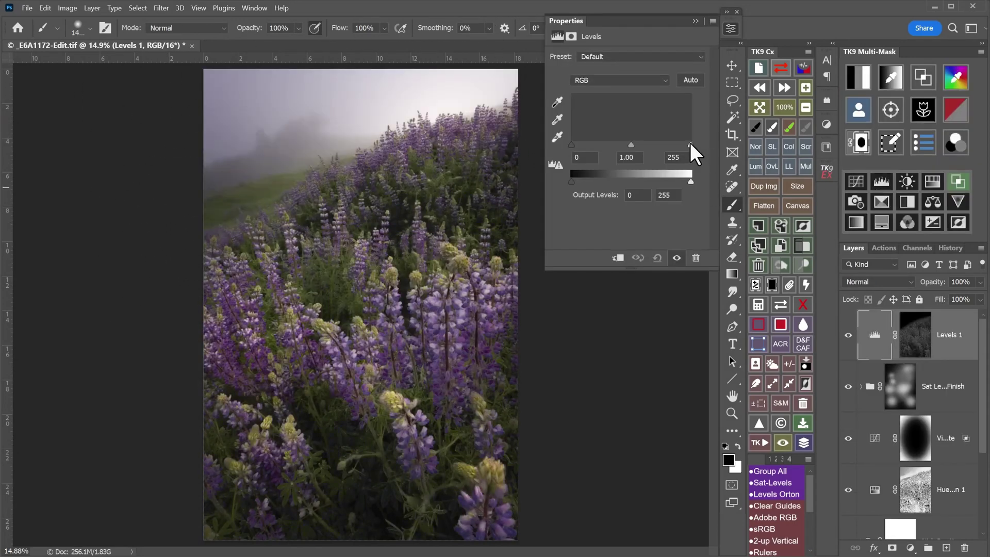
{"action": "left_click_drag", "start_coordinate": [691, 145], "coordinate": [645, 146]}
{"action": "left_click_drag", "start_coordinate": [571, 145], "coordinate": [577, 147]}
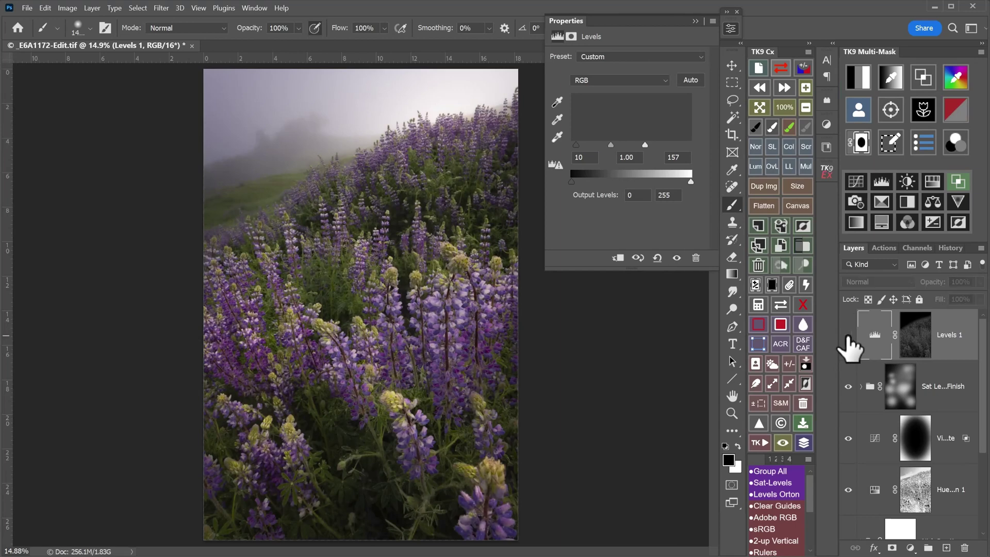
{"action": "left_click", "coordinate": [858, 93]}
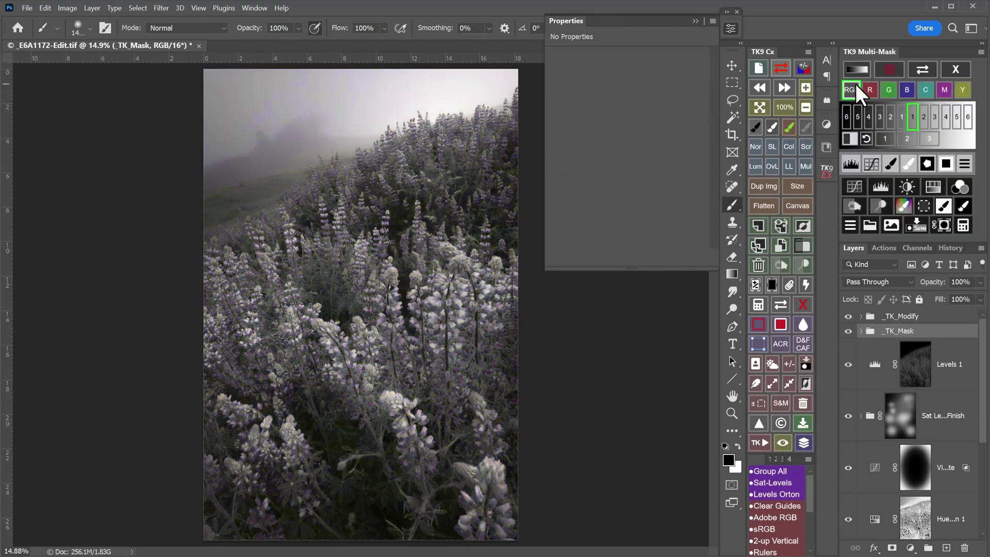
{"action": "left_click", "coordinate": [954, 78]}
Step: Try a colour mask sampled from the lupine purple, then a saturation mask and edge mask options
{"action": "left_click", "coordinate": [890, 77]}
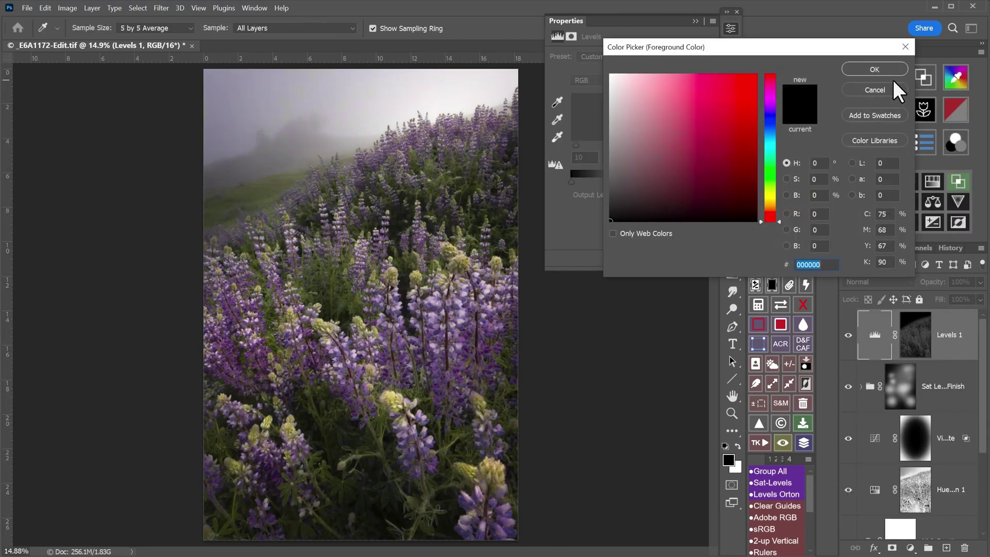
{"action": "left_click", "coordinate": [890, 74]}
{"action": "left_click", "coordinate": [960, 71]}
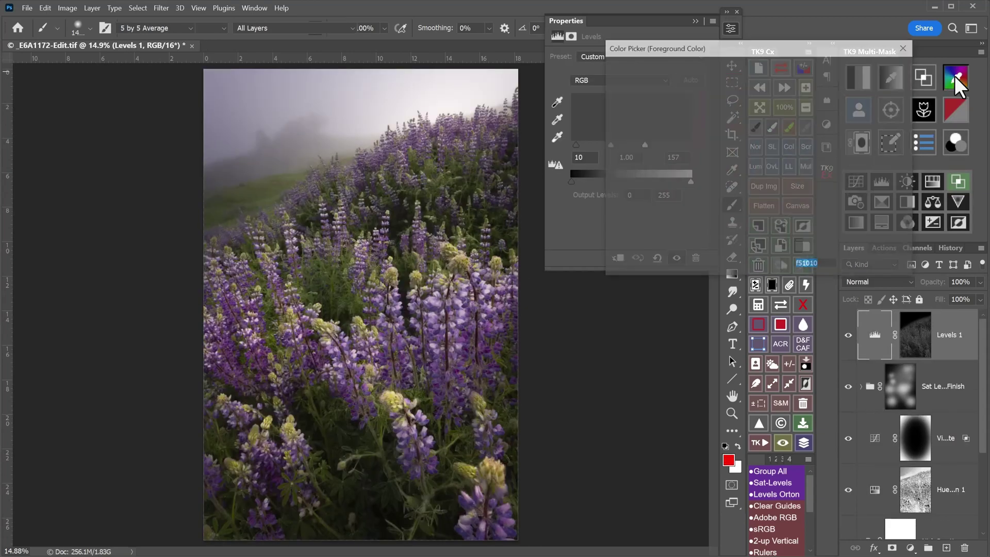
{"action": "left_click", "coordinate": [444, 311]}
{"action": "left_click", "coordinate": [874, 68]}
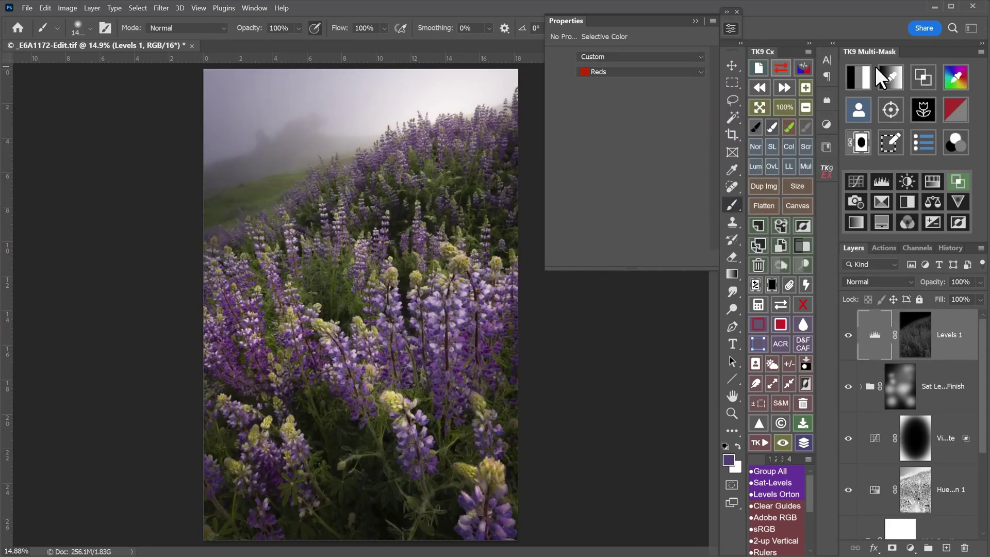
{"action": "left_click", "coordinate": [963, 73]}
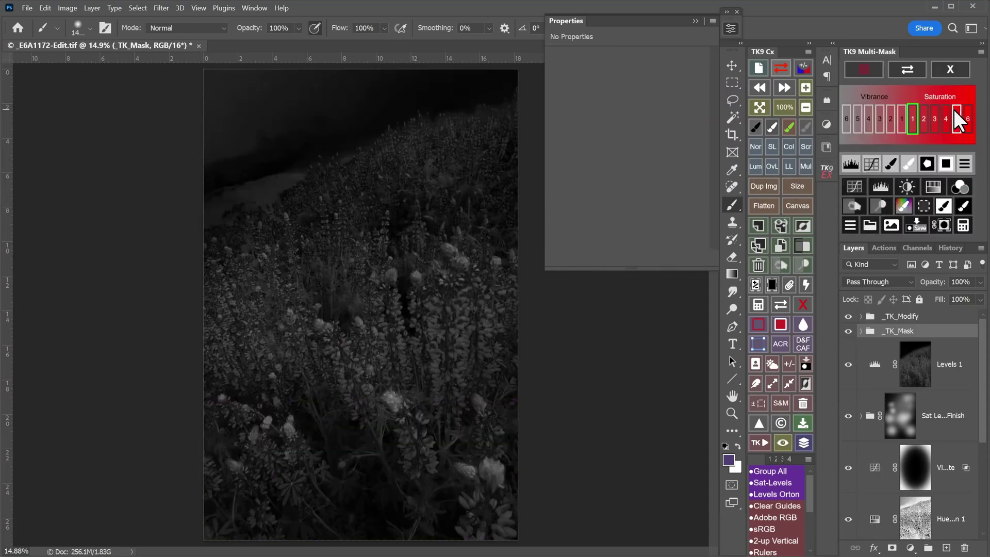
{"action": "left_click", "coordinate": [955, 114]}
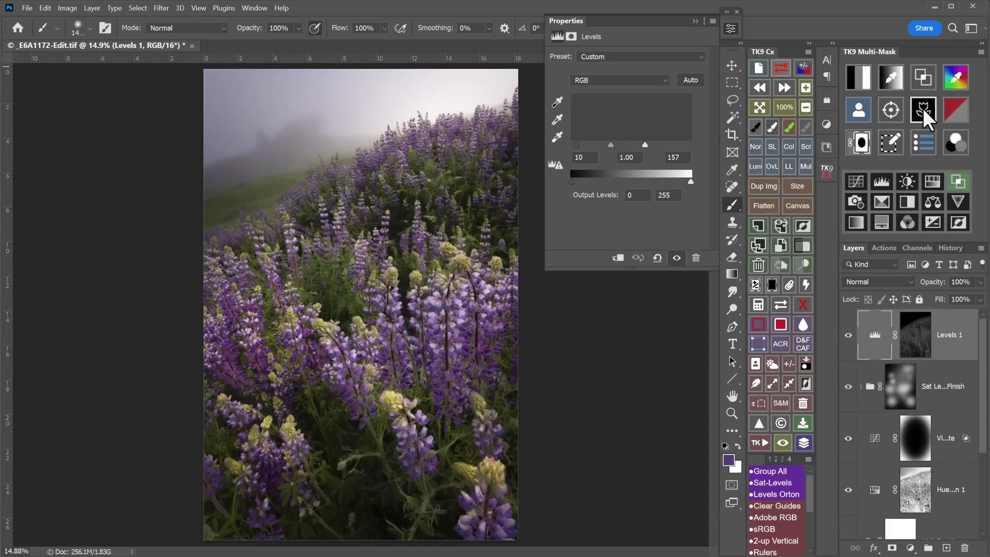
{"action": "left_click", "coordinate": [924, 110]}
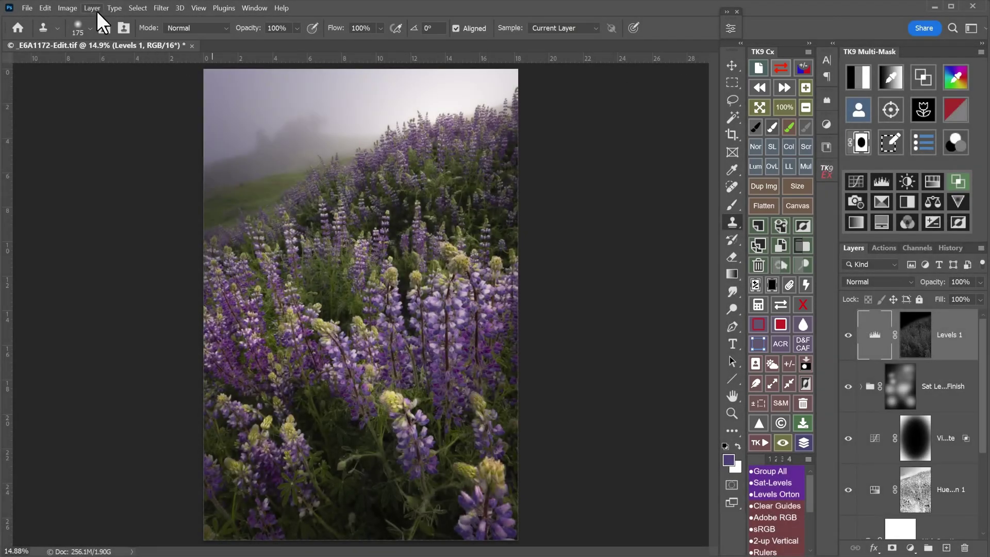
Step: Browse the new adjustment-layer and extra layer command lists without applying any
{"action": "left_click", "coordinate": [96, 11]}
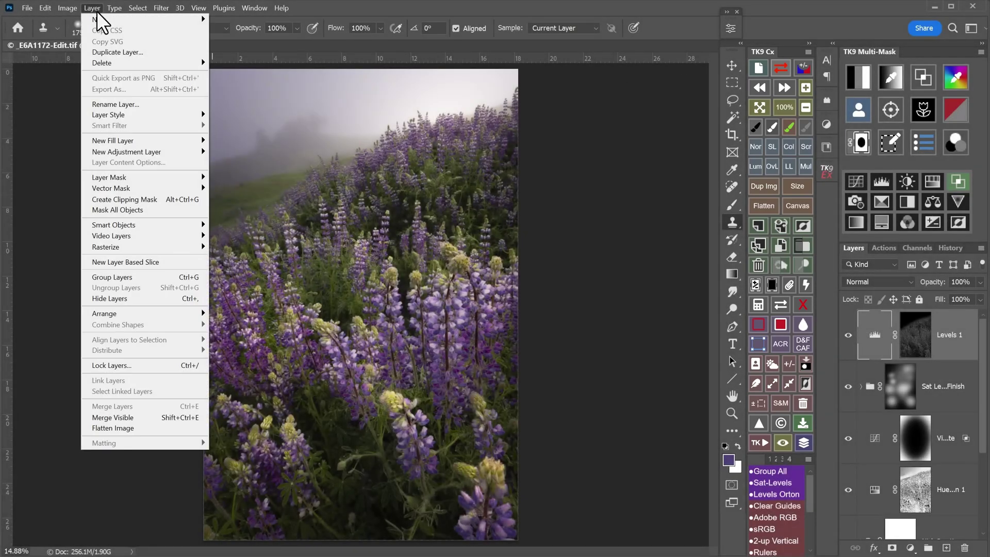
{"action": "mouse_move", "coordinate": [95, 153]}
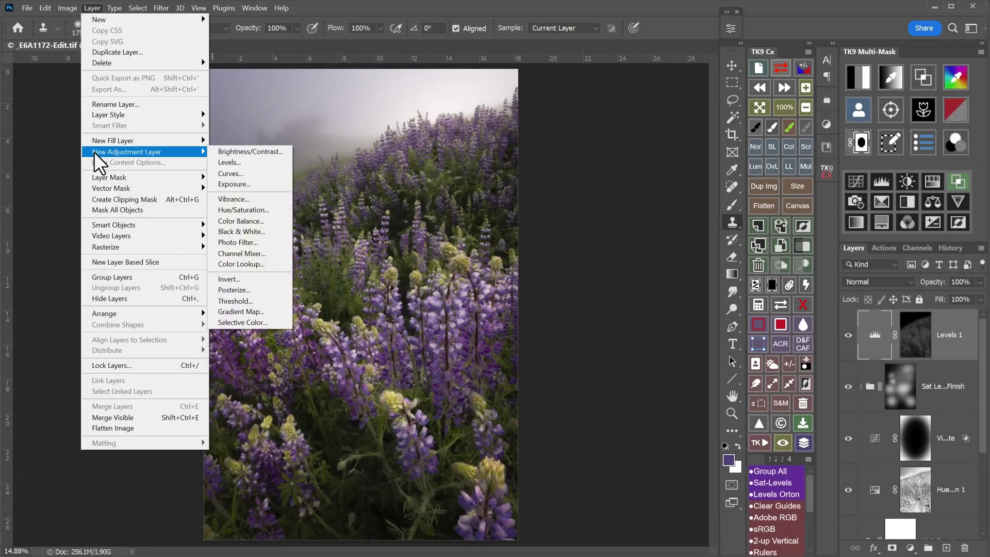
{"action": "left_click", "coordinate": [981, 248]}
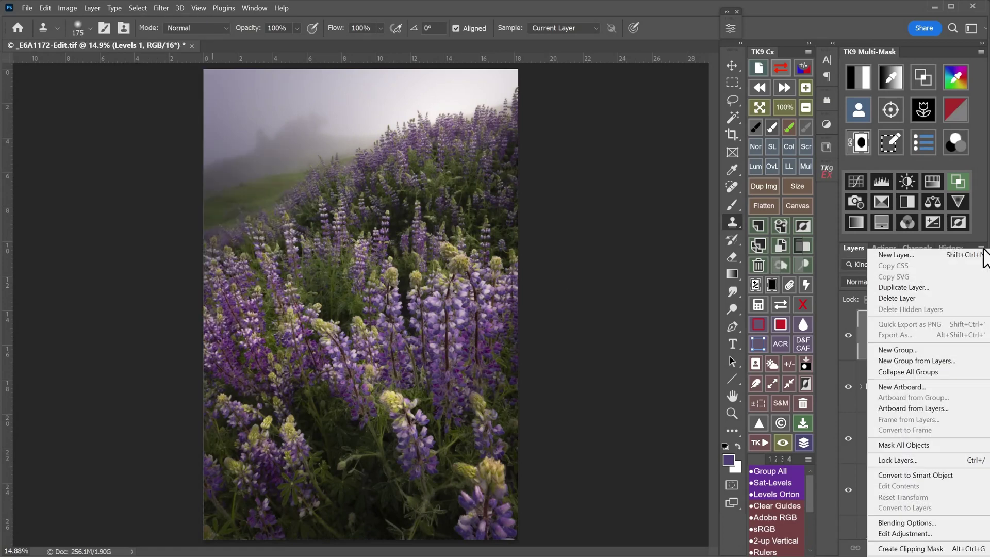
{"action": "left_click", "coordinate": [679, 246]}
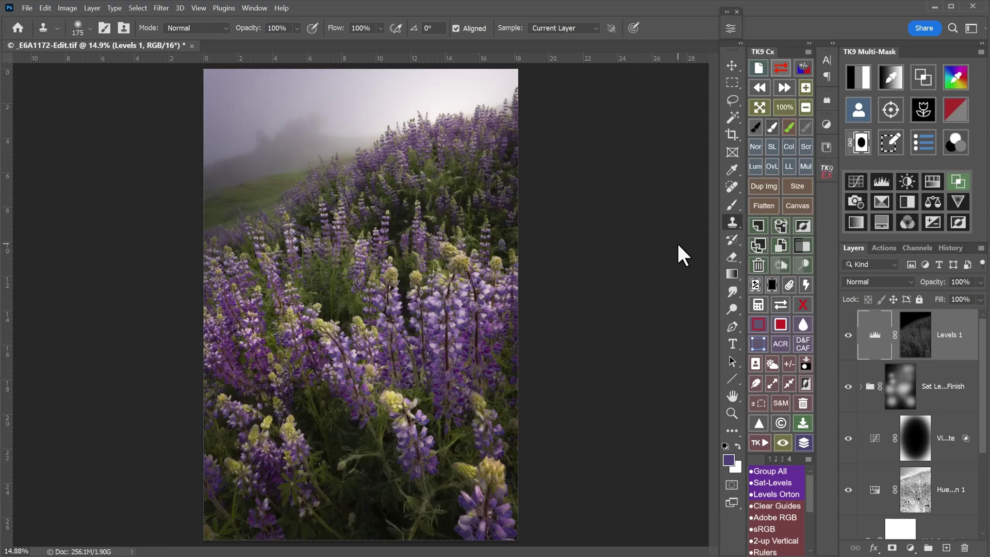
Step: Test and delete a duplicate and Burn layer, then make a sharpened vertical web copy
{"action": "left_click", "coordinate": [805, 107]}
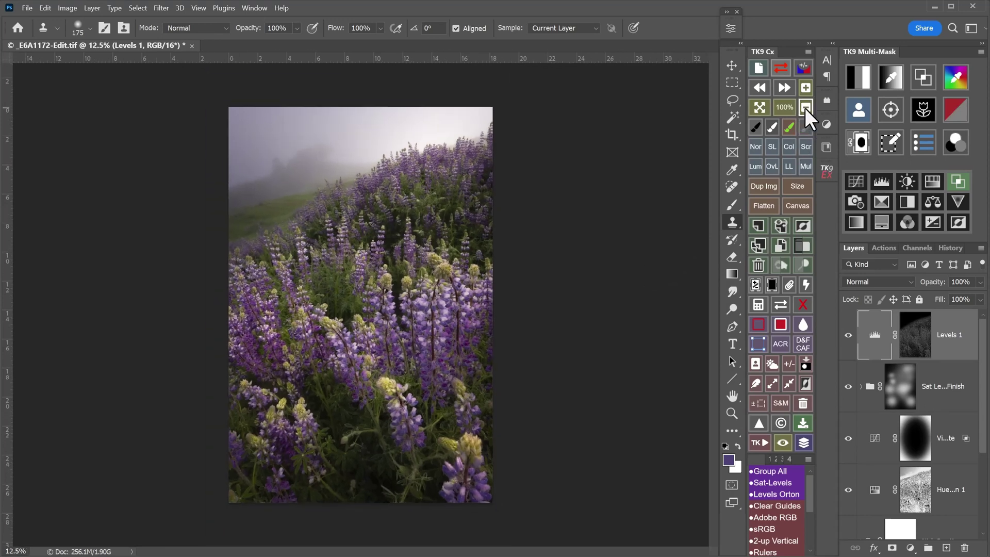
{"action": "left_click", "coordinate": [758, 246]}
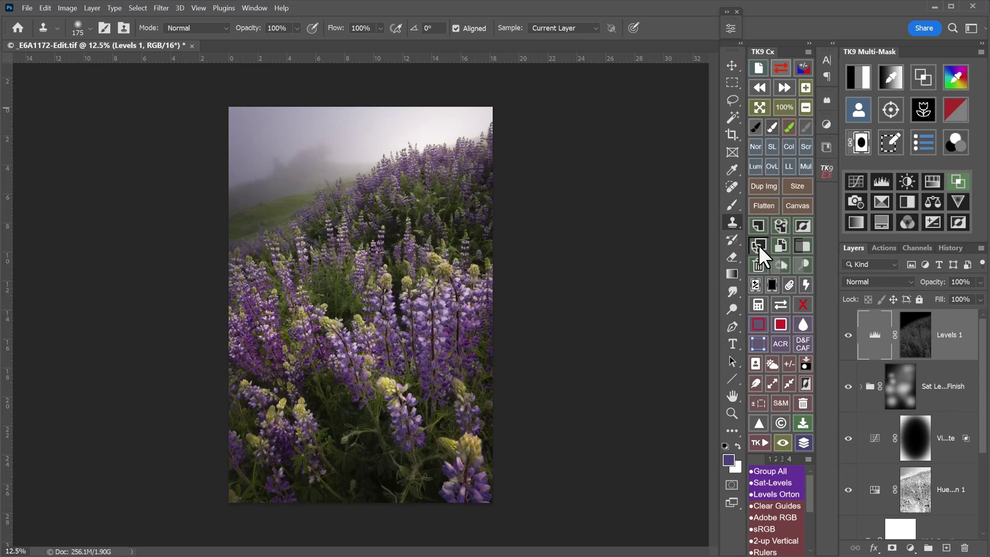
{"action": "left_click", "coordinate": [783, 266]}
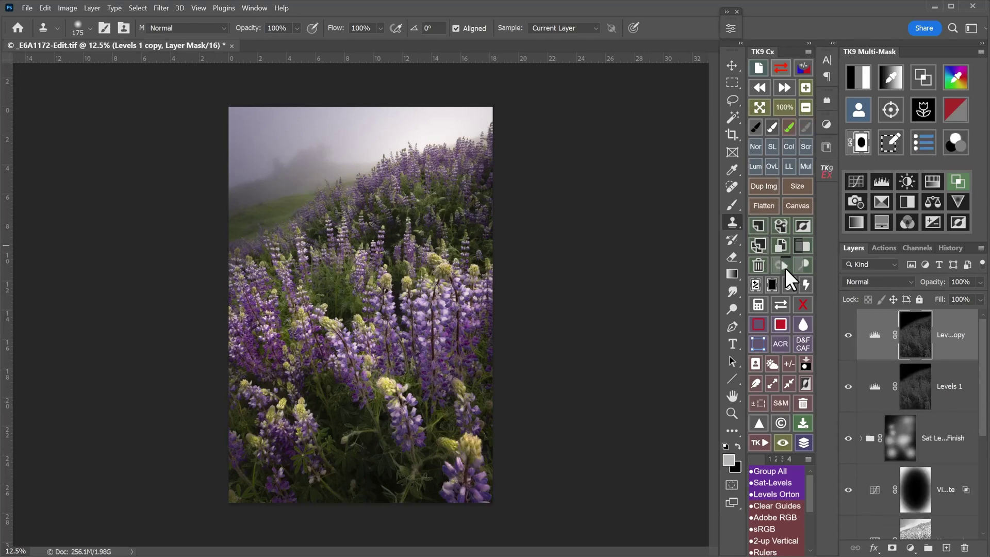
{"action": "left_click", "coordinate": [757, 265]}
{"action": "left_click", "coordinate": [758, 267]}
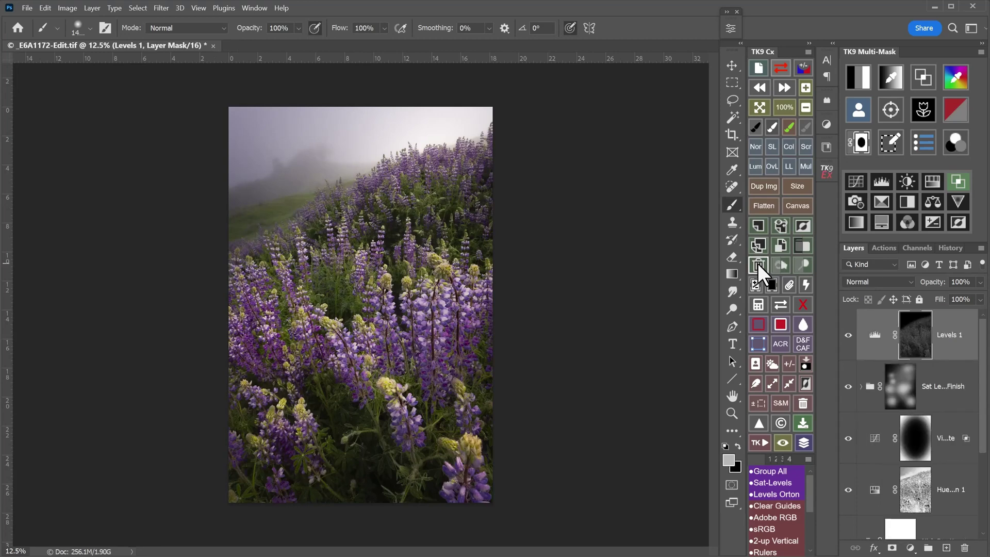
{"action": "left_click", "coordinate": [755, 422]}
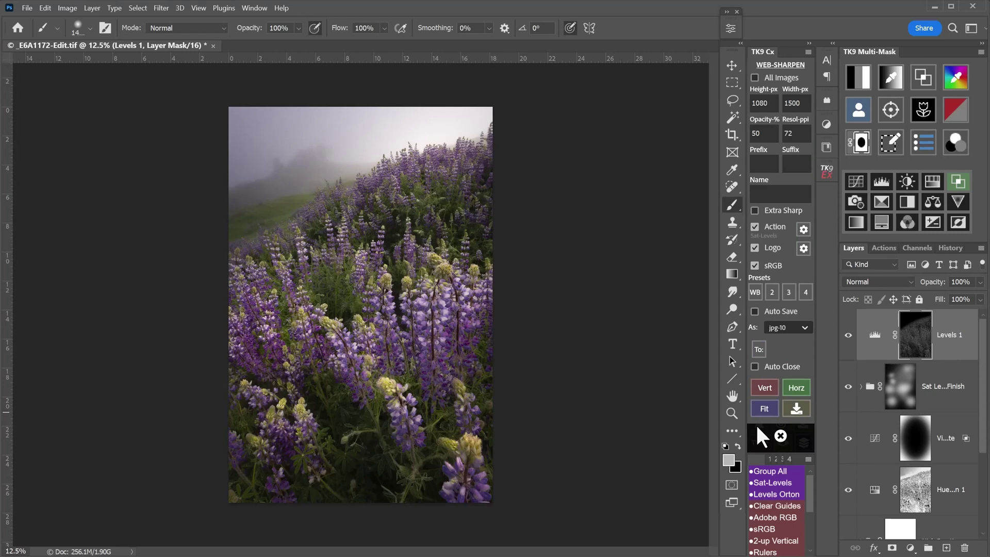
{"action": "left_click", "coordinate": [764, 388]}
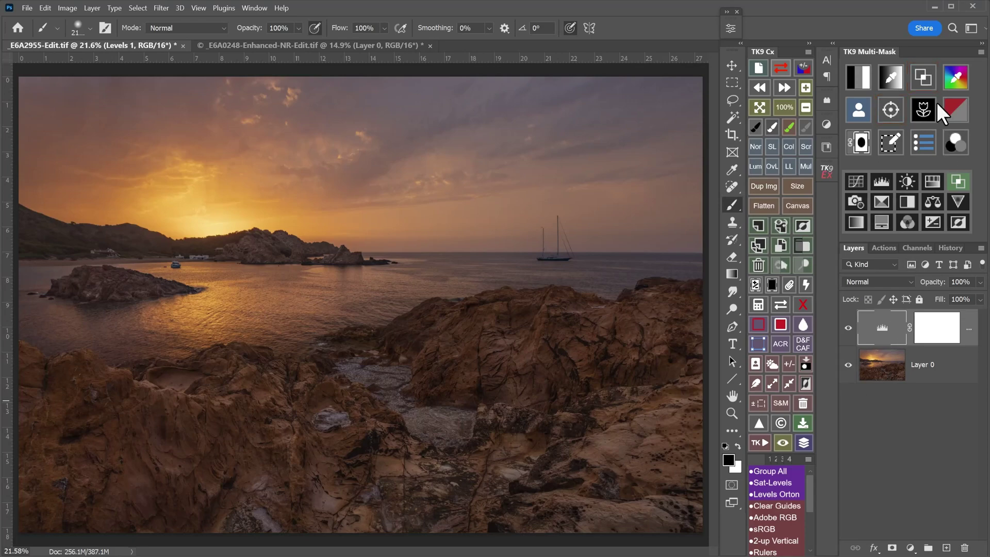
Step: Start luminosity masks for the sunset photo and check Levels 1 blending options without changes
{"action": "left_click", "coordinate": [923, 77]}
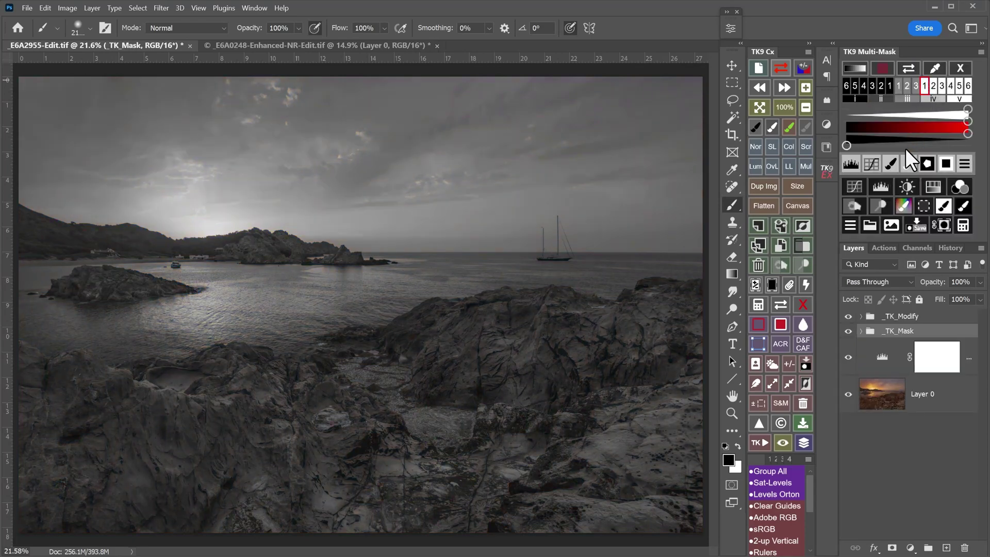
{"action": "right_click", "coordinate": [859, 367]}
{"action": "left_click", "coordinate": [856, 372]}
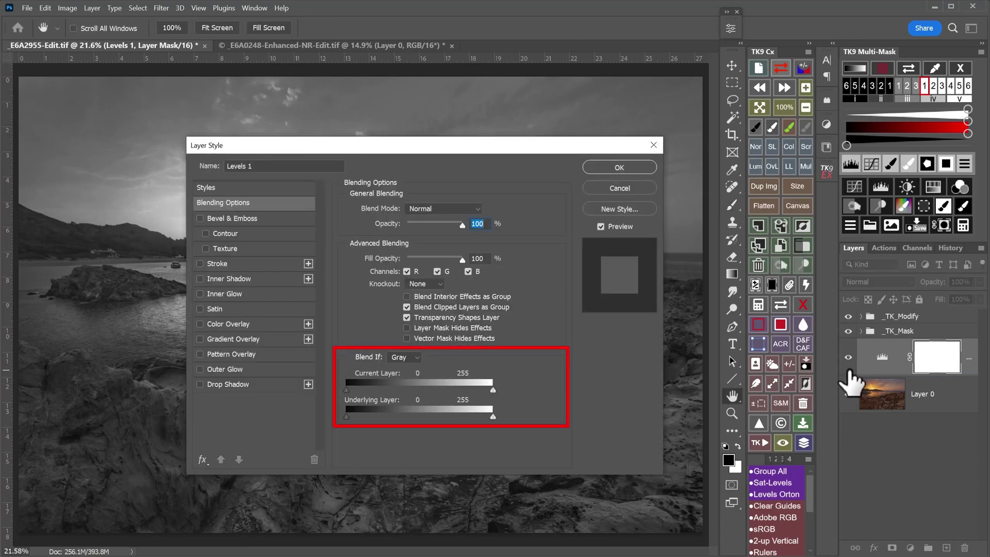
{"action": "left_click", "coordinate": [629, 186]}
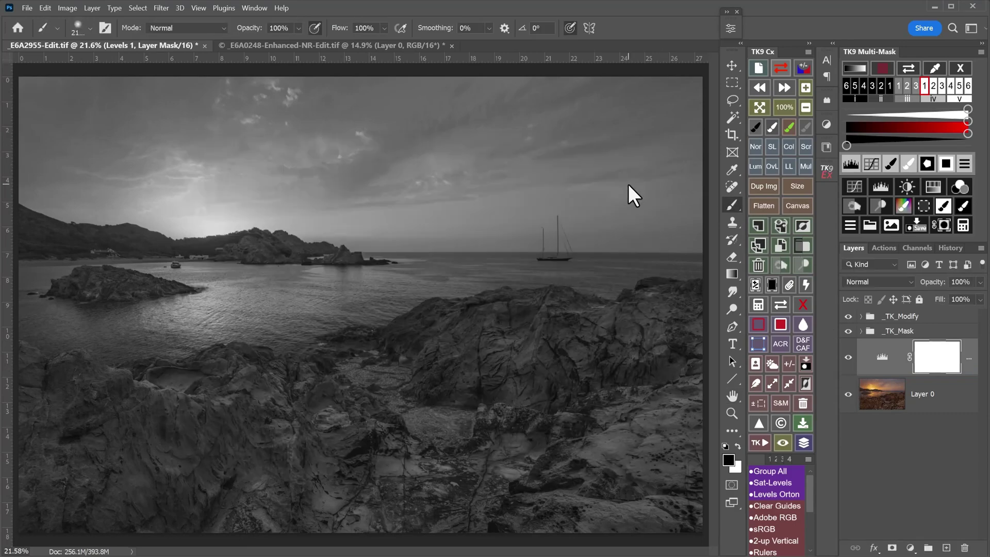
Step: Build and slightly brighten the zone 2 luminosity mask, then switch to the zone 1 mask
{"action": "left_click", "coordinate": [934, 86]}
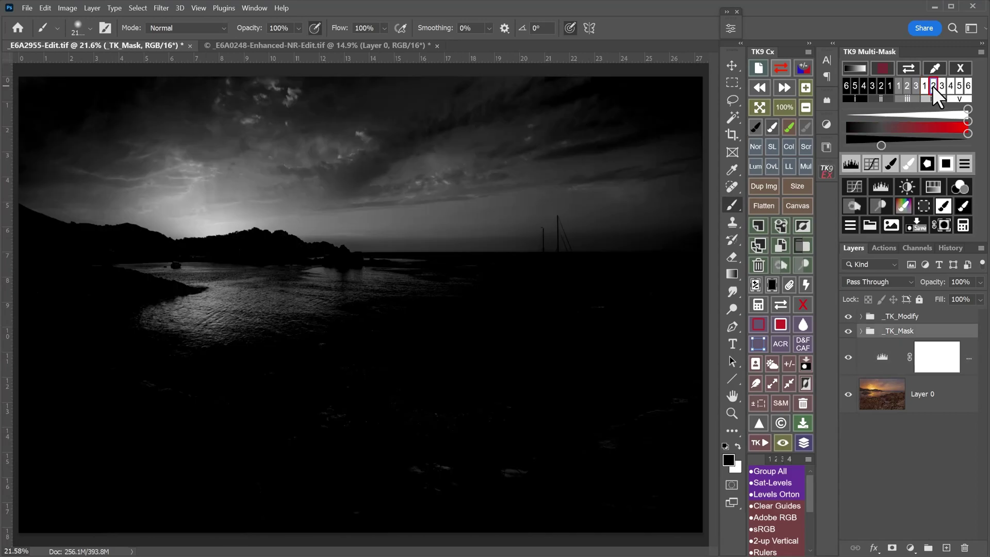
{"action": "left_click_drag", "start_coordinate": [881, 145], "coordinate": [874, 146]}
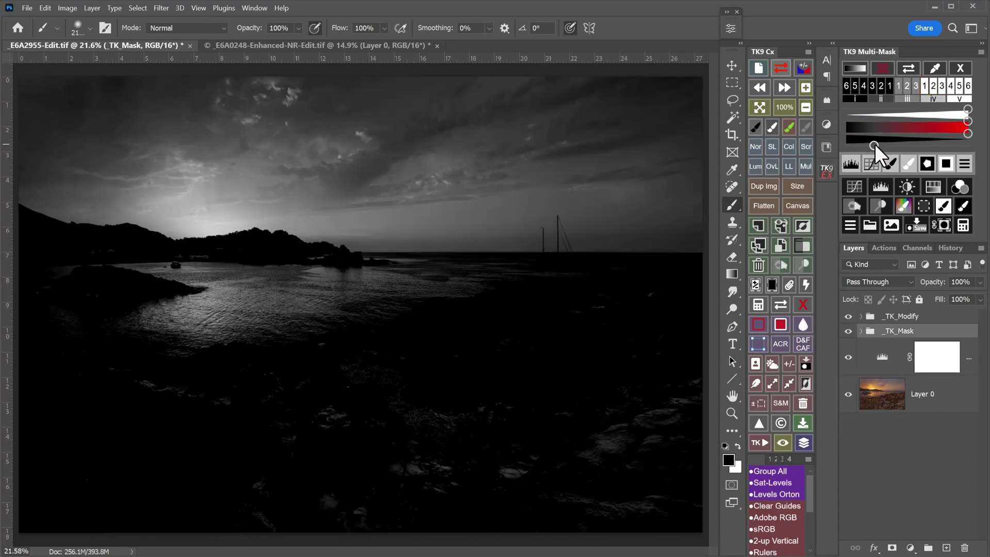
{"action": "left_click", "coordinate": [924, 208]}
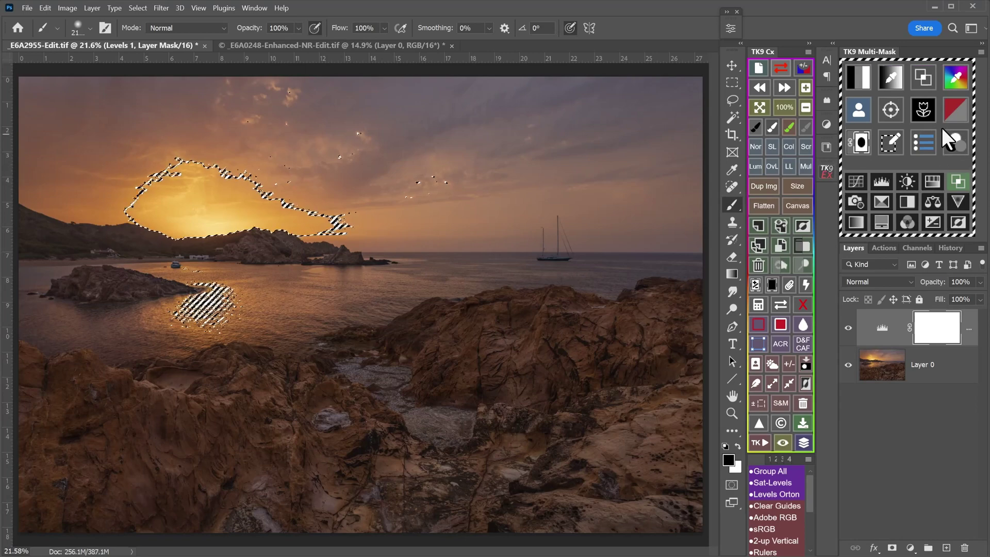
{"action": "left_click", "coordinate": [944, 132]}
{"action": "left_click", "coordinate": [934, 86]}
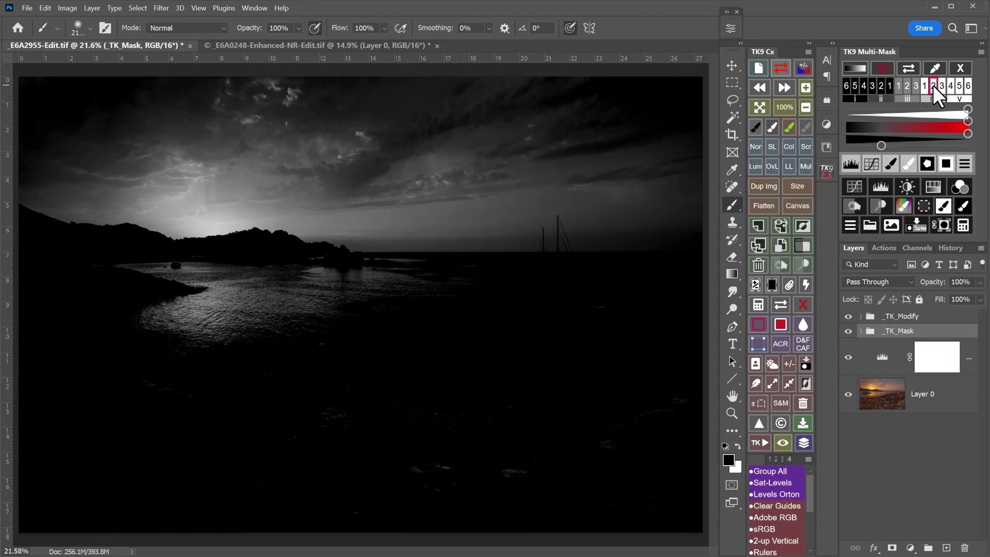
{"action": "left_click", "coordinate": [925, 87]}
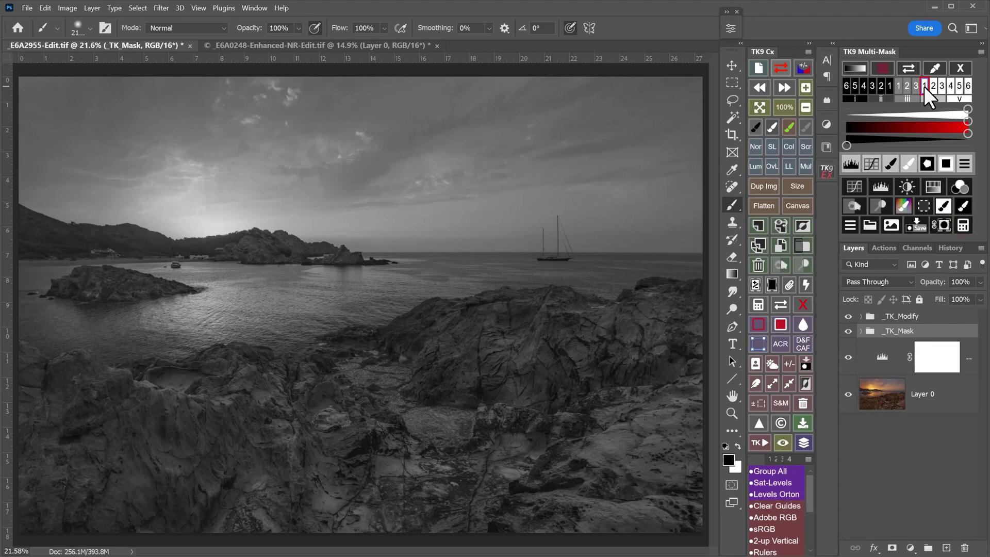
Step: Paint the mask's lower half dark, Auto-correct it with Levels, and delete the temporary mask group
{"action": "left_click", "coordinate": [890, 165]}
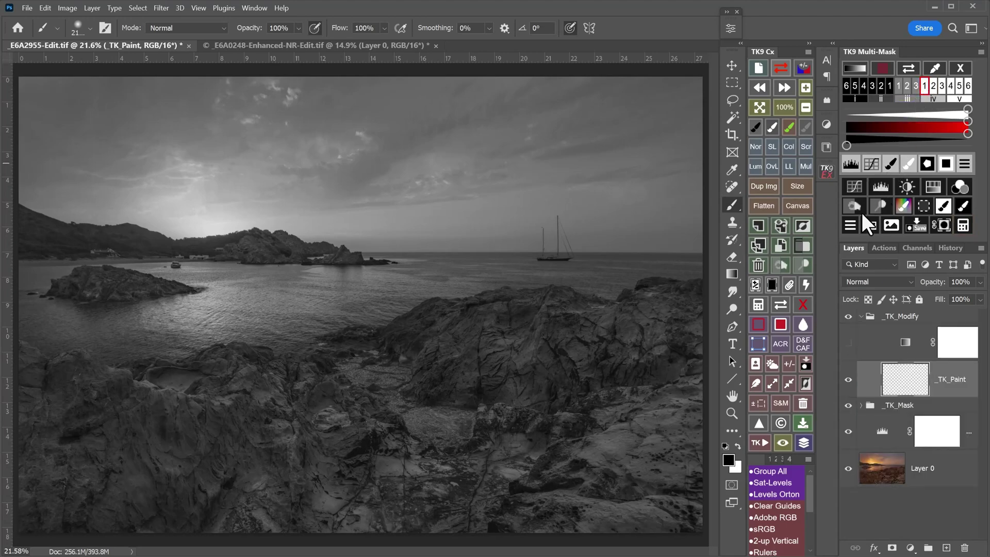
{"action": "mouse_move", "coordinate": [676, 375]}
{"action": "left_mouse_down"}
{"action": "mouse_move", "coordinate": [468, 379]}
{"action": "mouse_move", "coordinate": [758, 511]}
{"action": "mouse_move", "coordinate": [4, 322]}
{"action": "left_mouse_up"}
{"action": "left_click", "coordinate": [851, 164]}
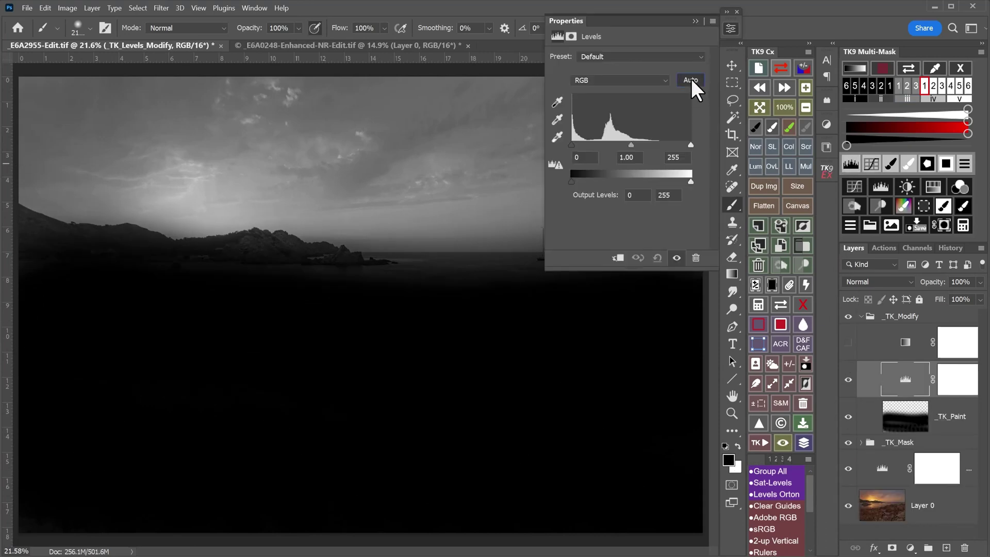
{"action": "left_click", "coordinate": [691, 80]}
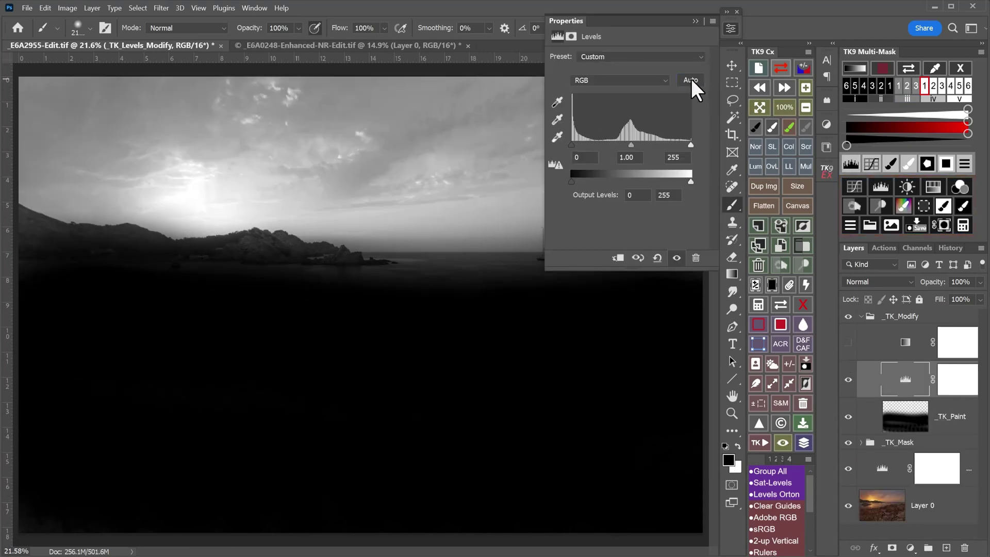
{"action": "left_click", "coordinate": [962, 70]}
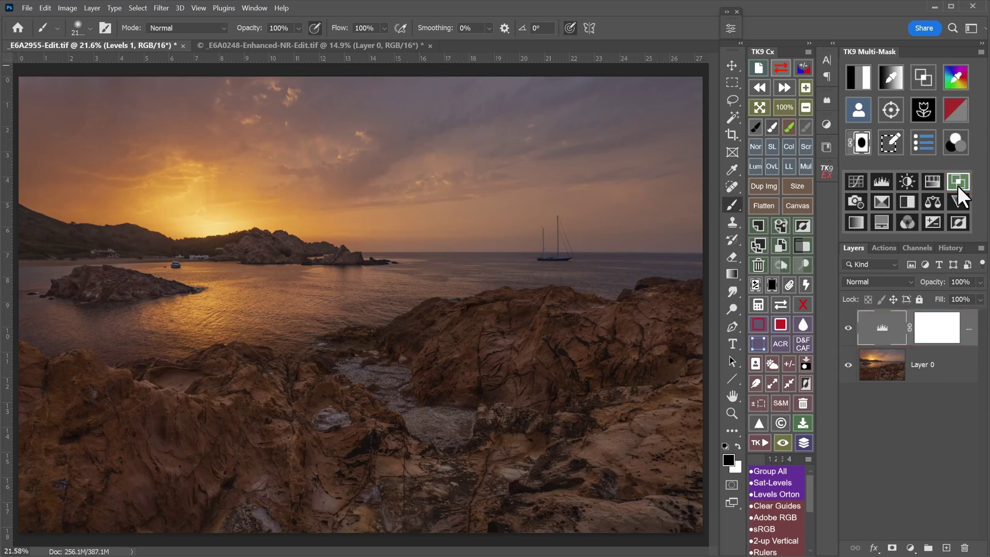
{"action": "left_click", "coordinate": [957, 183]}
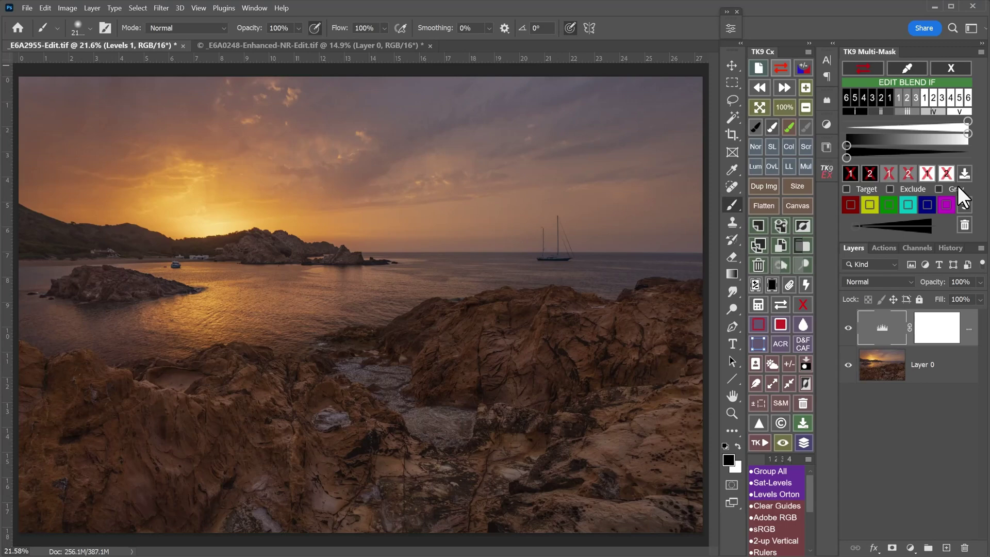
Step: Set Levels 1 to Overlay and exclude the darkest tones with the Blend If range
{"action": "left_click", "coordinate": [771, 166]}
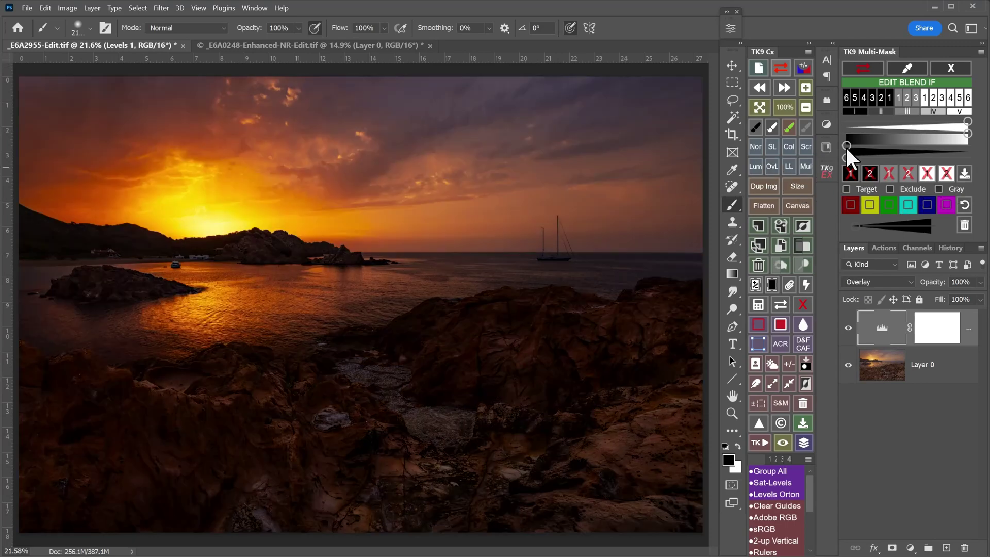
{"action": "left_click_drag", "start_coordinate": [846, 145], "coordinate": [884, 146]}
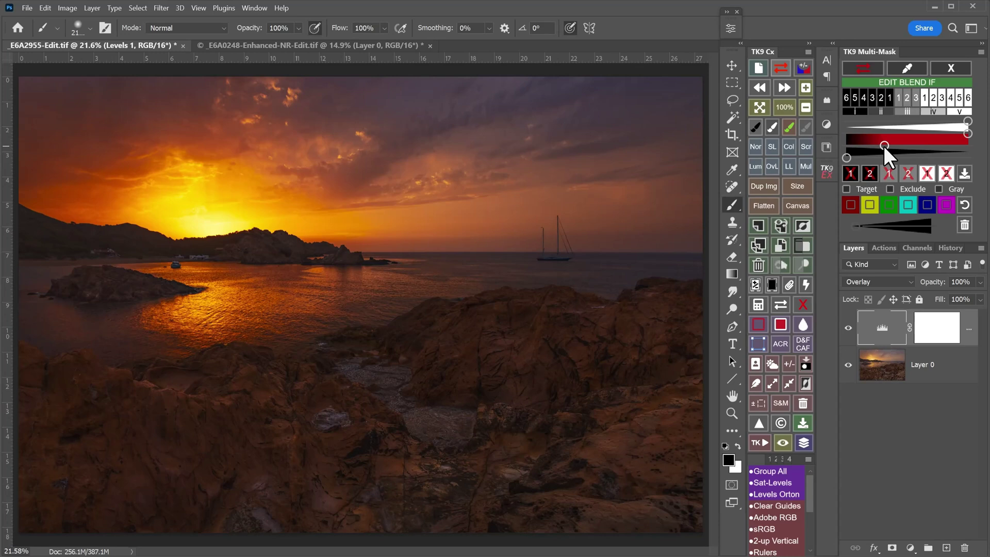
{"action": "left_click", "coordinate": [924, 98]}
{"action": "left_click", "coordinate": [933, 98]}
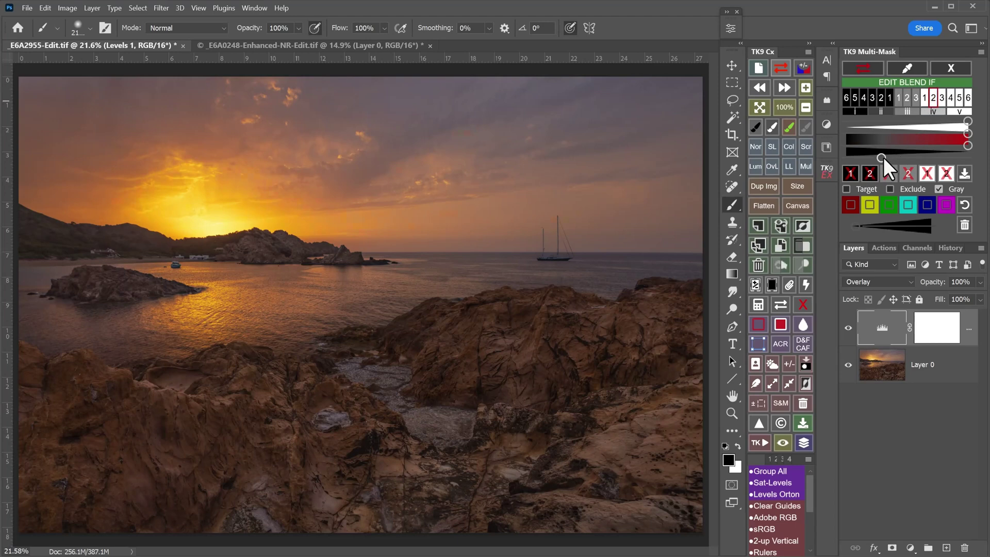
{"action": "left_click_drag", "start_coordinate": [881, 157], "coordinate": [870, 158]}
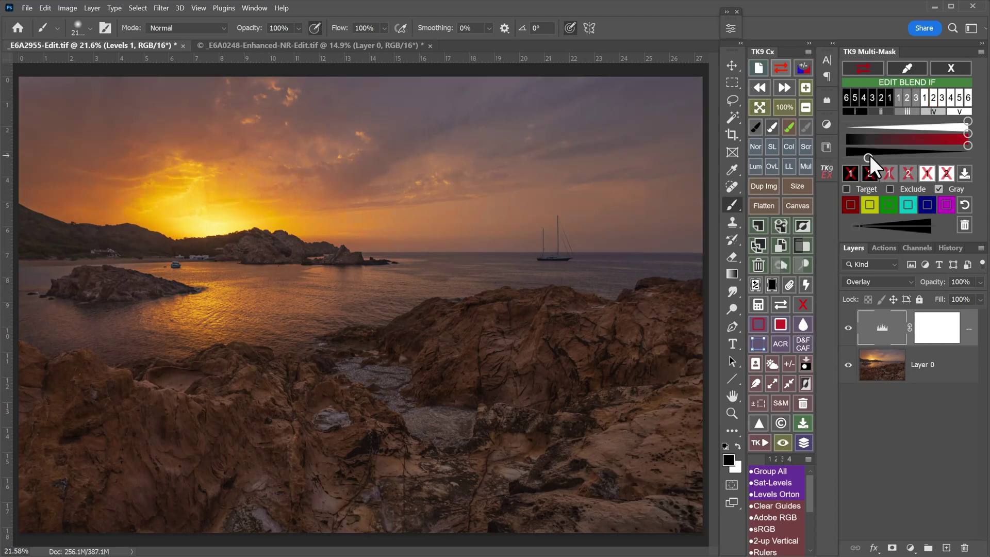
{"action": "left_click", "coordinate": [924, 98]}
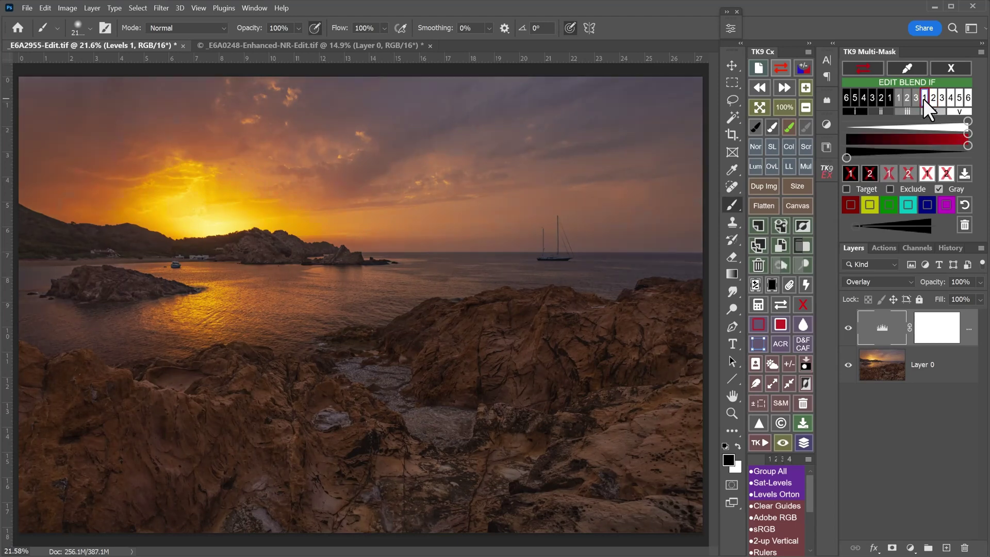
Step: Target red and yellow colours, strengthen the targeting, and narrow the highlight range
{"action": "left_click", "coordinate": [846, 188]}
{"action": "left_click", "coordinate": [851, 205]}
{"action": "left_click_drag", "start_coordinate": [887, 226], "coordinate": [926, 228]}
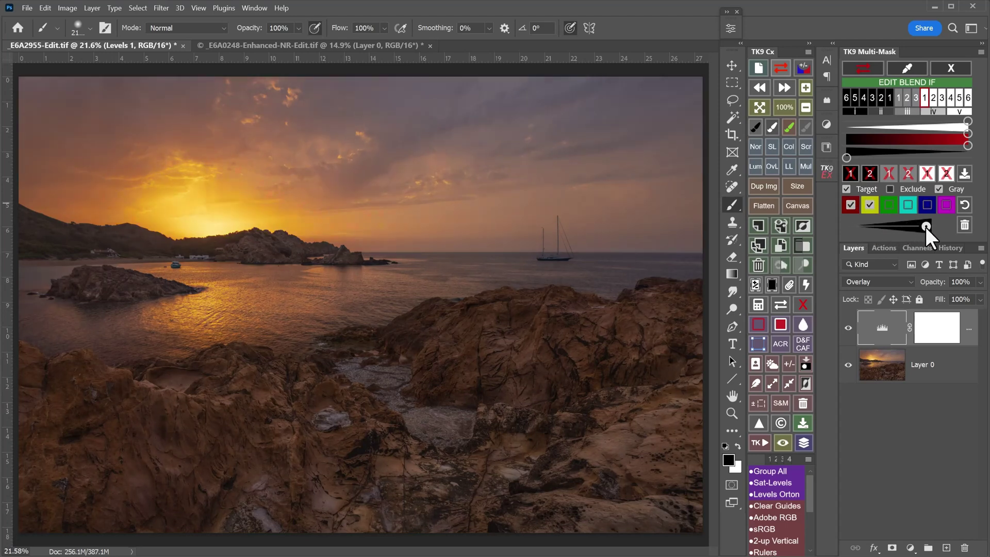
{"action": "mouse_move", "coordinate": [967, 145]}
{"action": "left_mouse_down"}
{"action": "mouse_move", "coordinate": [931, 146]}
{"action": "mouse_move", "coordinate": [954, 121]}
{"action": "mouse_move", "coordinate": [945, 121]}
{"action": "mouse_move", "coordinate": [962, 122]}
{"action": "mouse_move", "coordinate": [941, 145]}
{"action": "mouse_move", "coordinate": [949, 146]}
{"action": "left_mouse_up"}
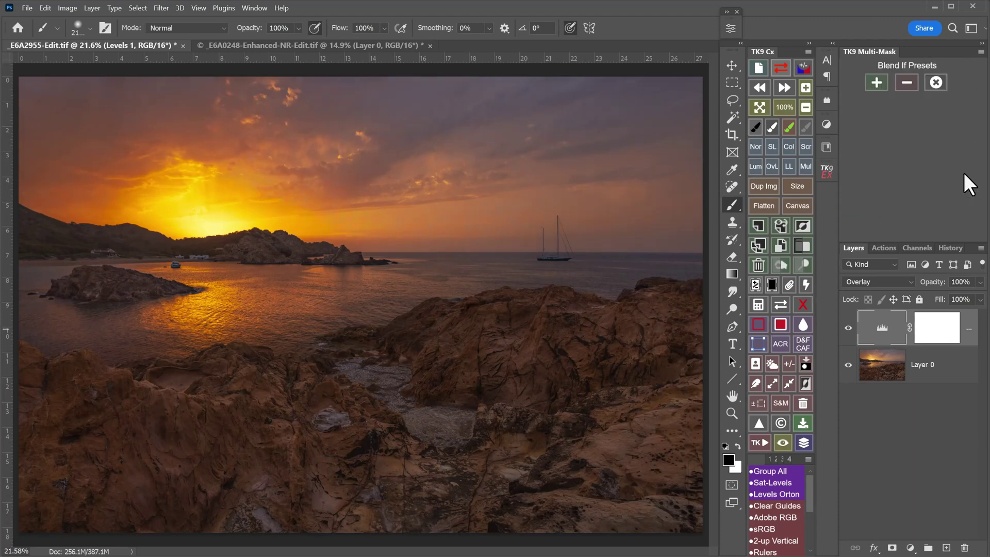
Step: Save the Blend If settings as a preset named 'Red Yellow Highlights'
{"action": "left_click", "coordinate": [880, 85]}
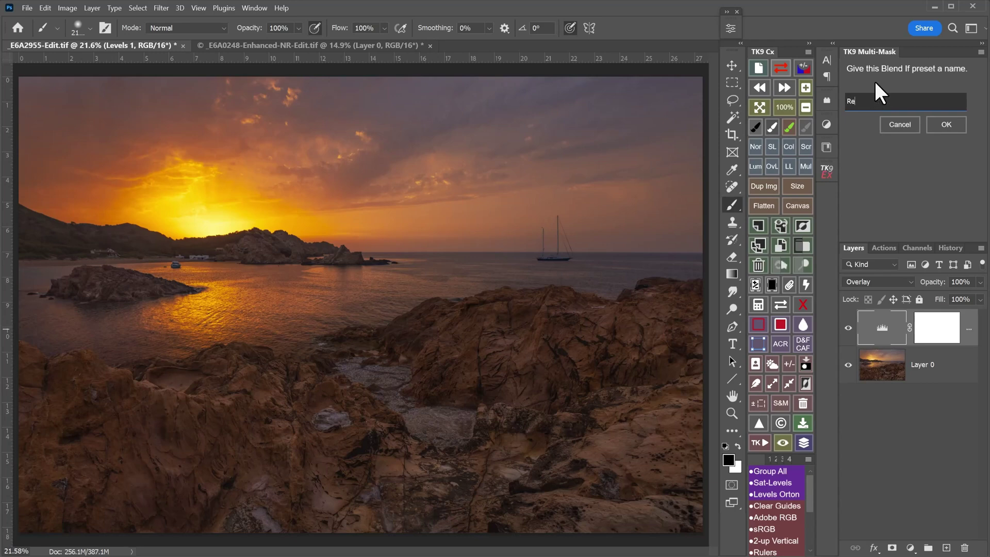
{"action": "type", "text": "Red Yellow Highlights"}
{"action": "left_click", "coordinate": [945, 125]}
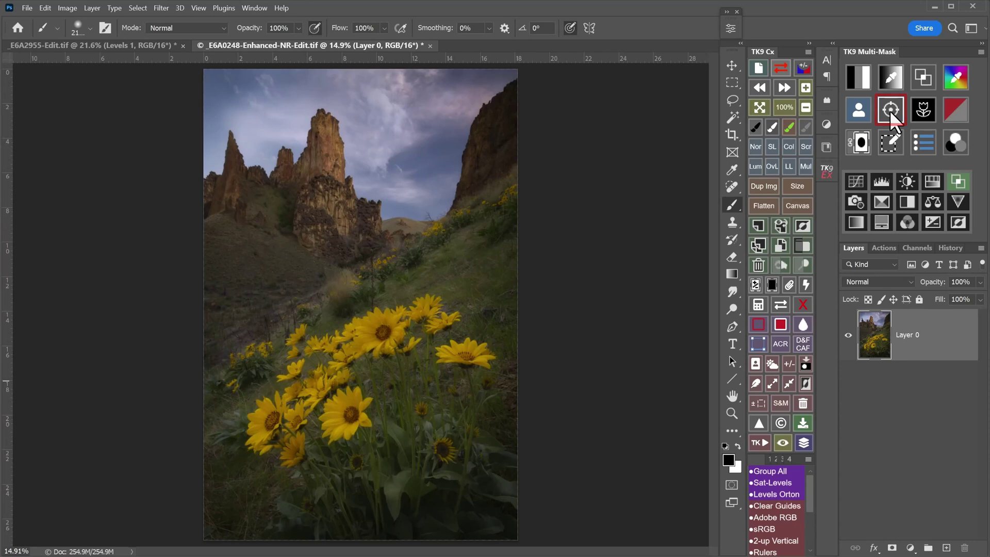
Step: Build a Focus Area mask on the sunflower photo and darken its lower part
{"action": "left_click", "coordinate": [890, 110]}
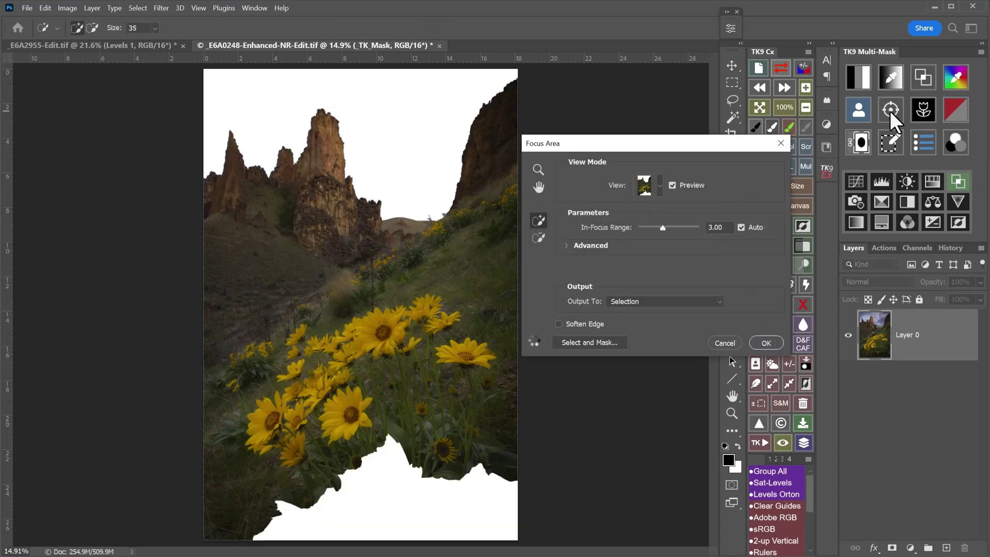
{"action": "left_click", "coordinate": [766, 343]}
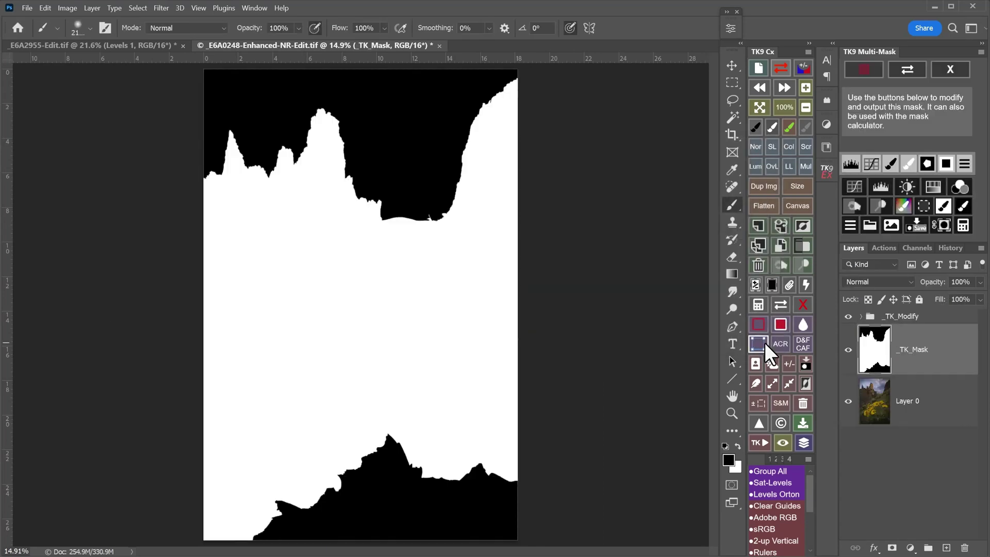
{"action": "mouse_move", "coordinate": [534, 416]}
{"action": "left_mouse_down"}
{"action": "mouse_move", "coordinate": [478, 485]}
{"action": "mouse_move", "coordinate": [318, 521]}
{"action": "mouse_move", "coordinate": [204, 518]}
{"action": "mouse_move", "coordinate": [449, 446]}
{"action": "mouse_move", "coordinate": [312, 516]}
{"action": "left_mouse_up"}
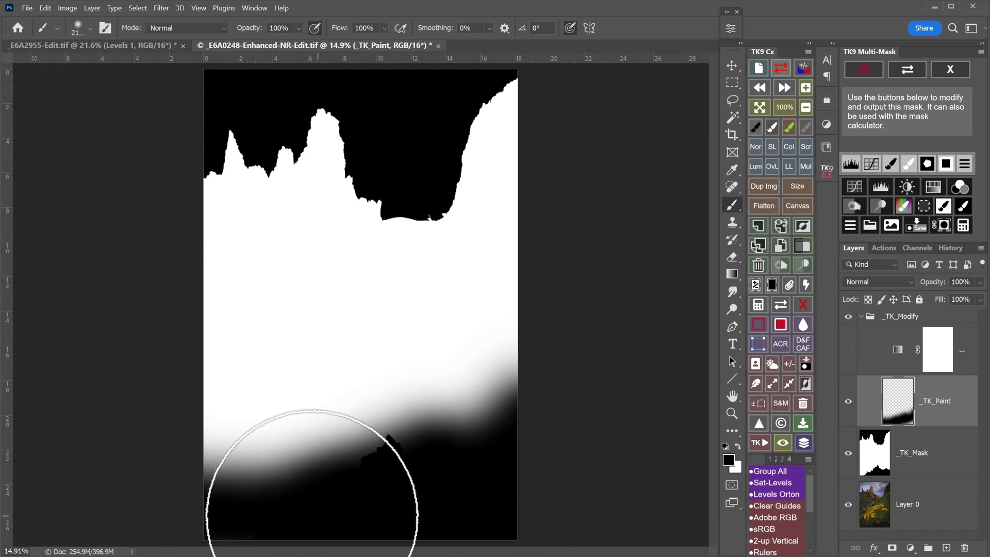
Step: Add a masked Brightness/Contrast layer at brightness 55, plus an inverted-mask copy at Brightness 9, Contrast 32
{"action": "left_click", "coordinate": [905, 185]}
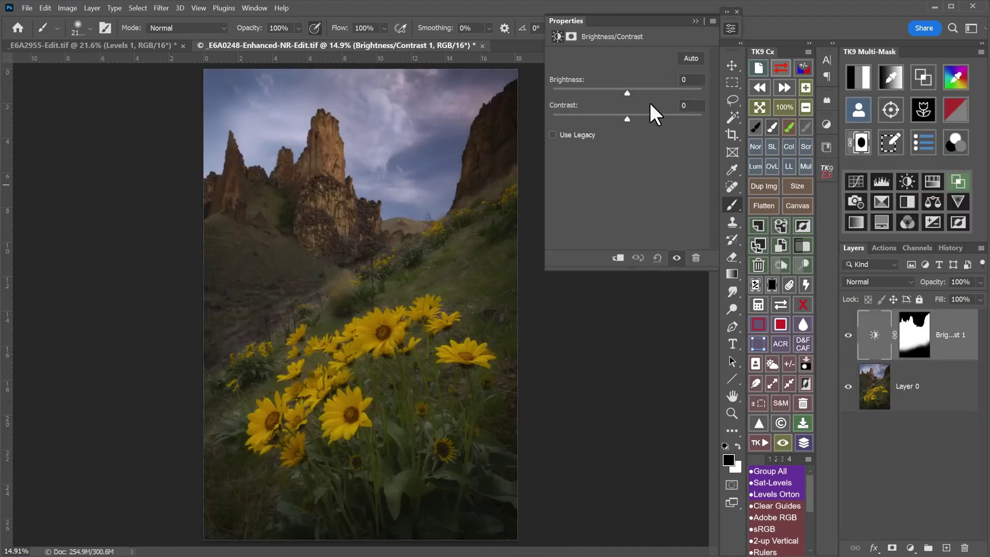
{"action": "left_click_drag", "start_coordinate": [627, 92], "coordinate": [641, 117]}
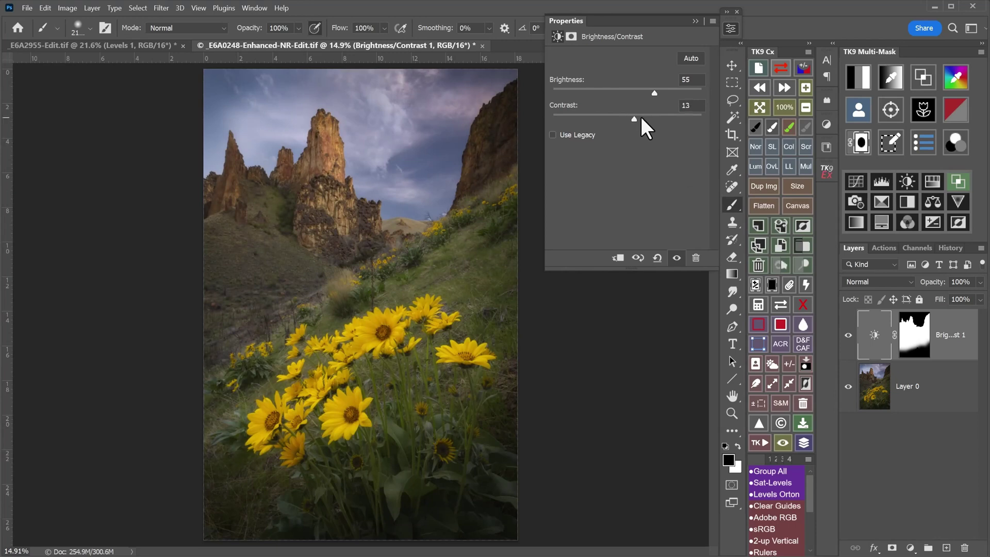
{"action": "left_click", "coordinate": [760, 243]}
{"action": "left_click", "coordinate": [802, 227]}
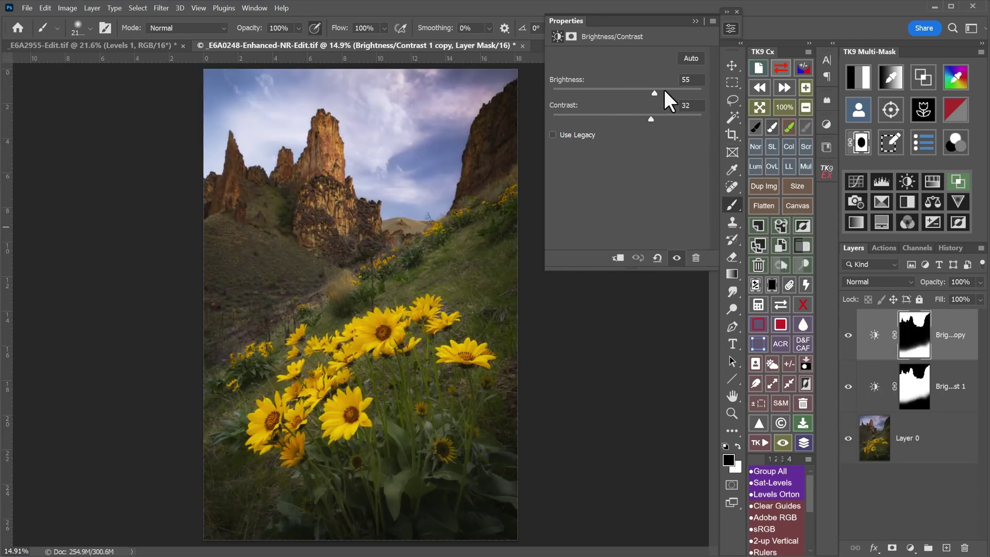
{"action": "left_click_drag", "start_coordinate": [654, 92], "coordinate": [632, 93]}
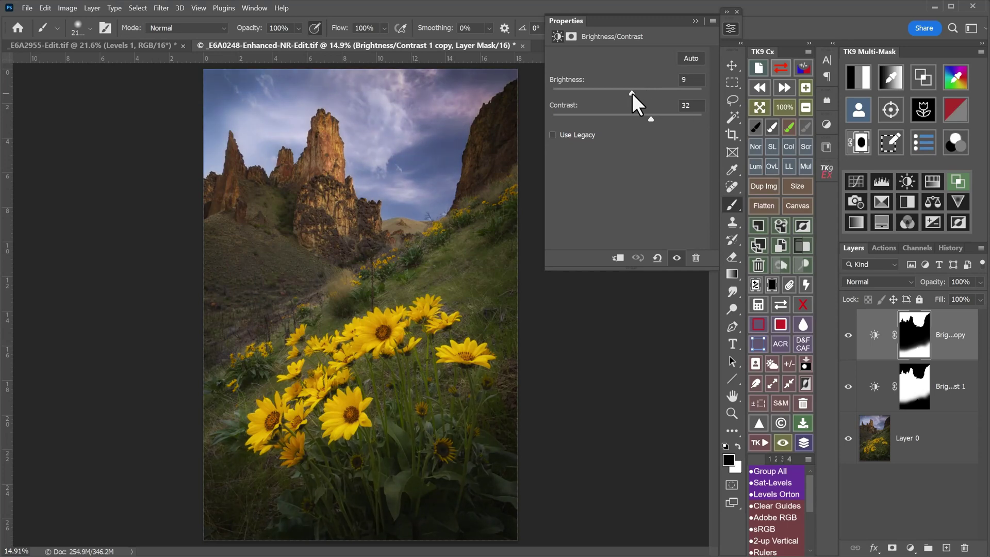
{"action": "left_click", "coordinate": [802, 441]}
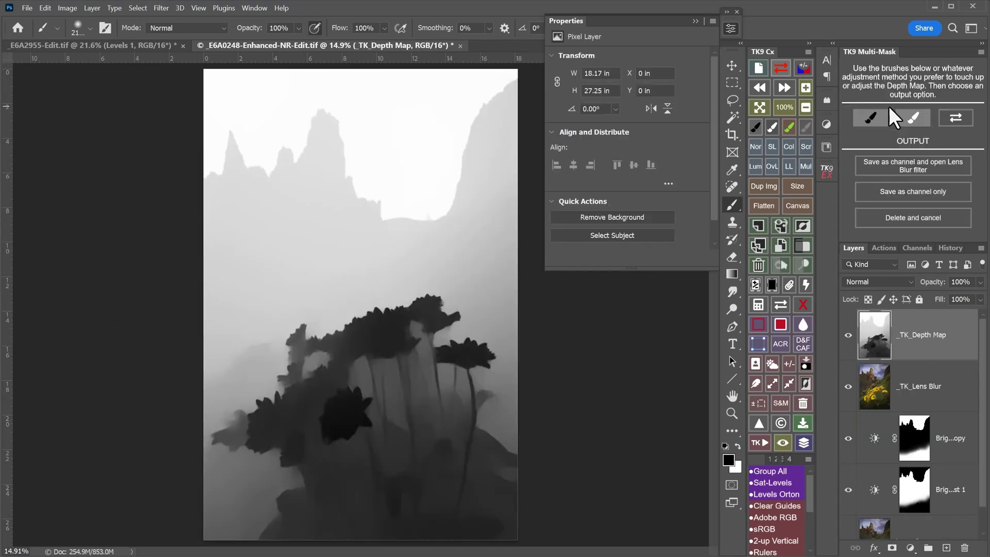
Step: Save the depth map as a channel only, then build and invert a Depth Map mask
{"action": "left_click", "coordinate": [865, 194]}
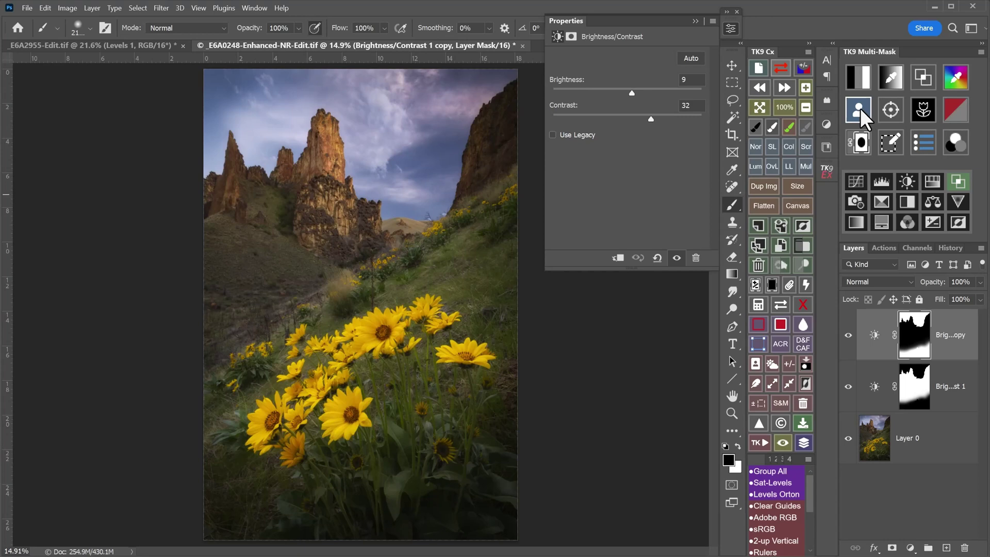
{"action": "left_click", "coordinate": [860, 109]}
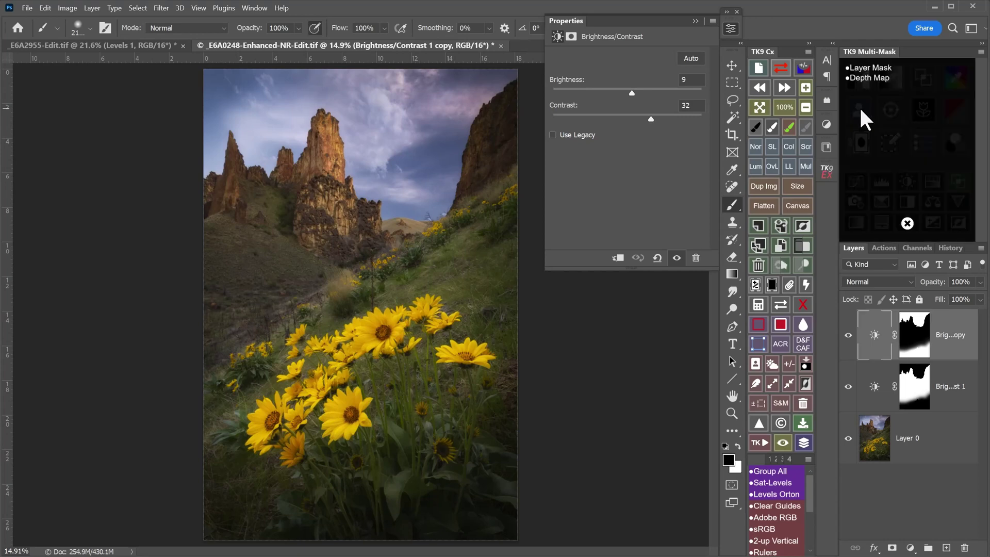
{"action": "left_click", "coordinate": [879, 79]}
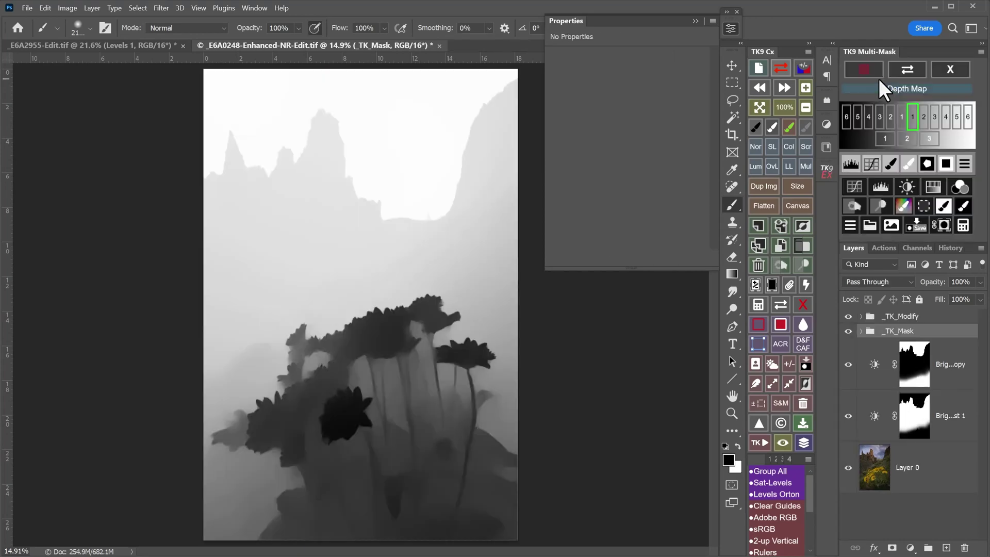
{"action": "left_click", "coordinate": [963, 163]}
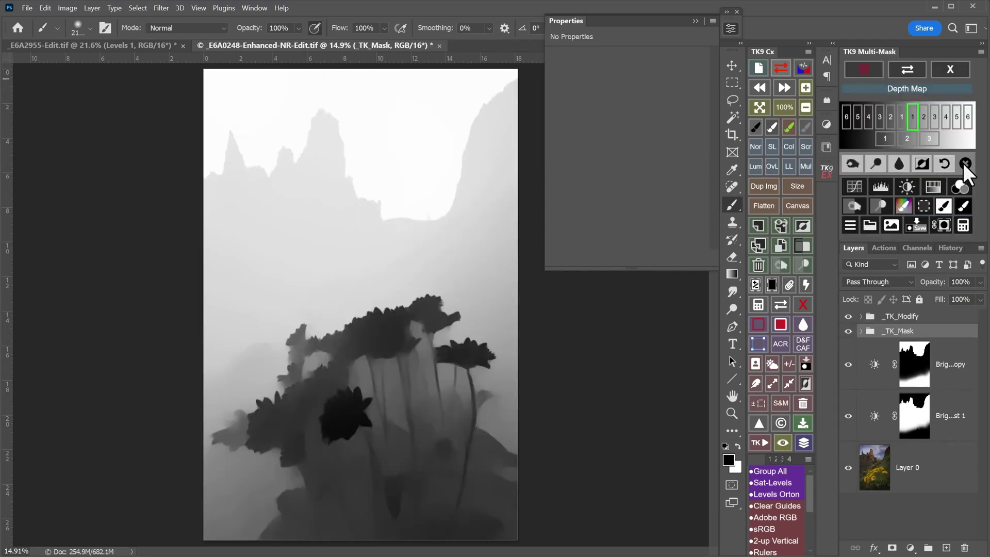
{"action": "left_click", "coordinate": [918, 162]}
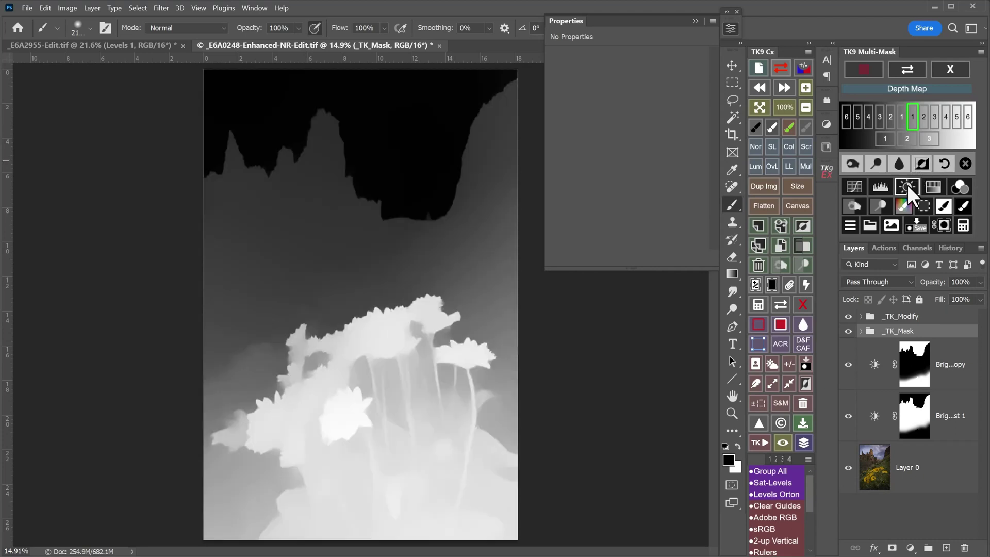
Step: Add a Brightness/Contrast layer through the inverted depth mask at Brightness 27, Contrast −15, toggling to compare
{"action": "left_click", "coordinate": [907, 184]}
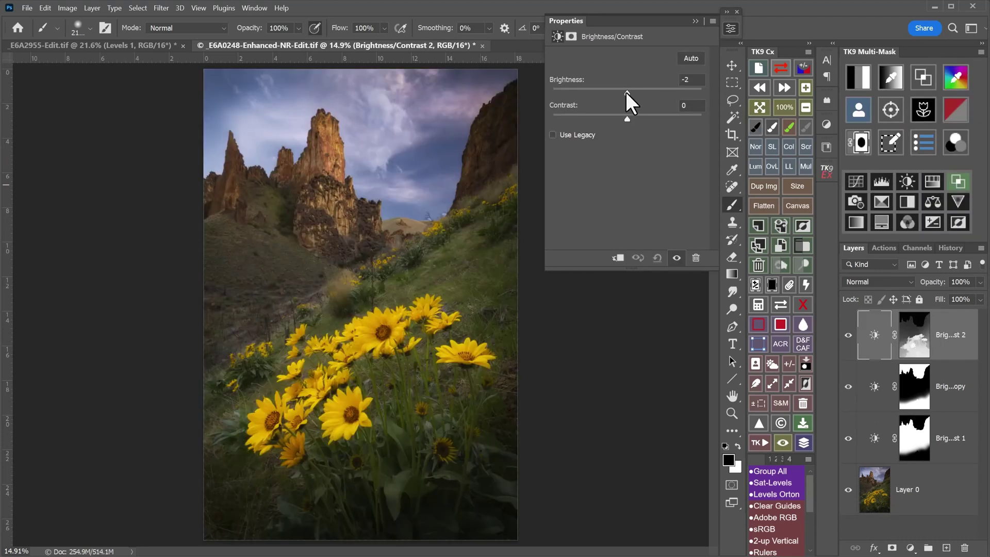
{"action": "left_click_drag", "start_coordinate": [626, 93], "coordinate": [605, 118]}
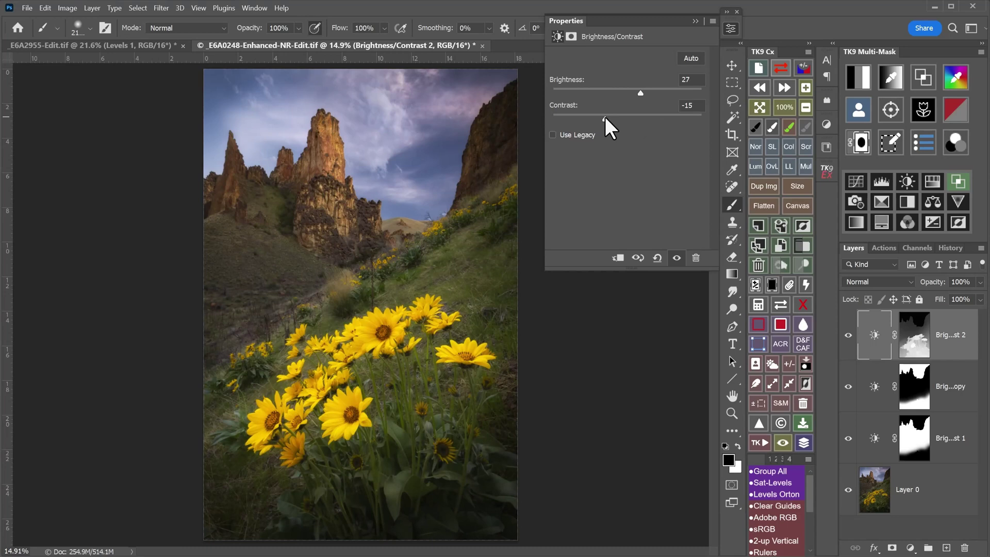
{"action": "left_click", "coordinate": [848, 337]}
{"action": "left_click", "coordinate": [848, 336]}
Step: Generate and save a new depth map, apply Lens Blur, and toggle the Lens Blur layer to compare
{"action": "left_click", "coordinate": [889, 109]}
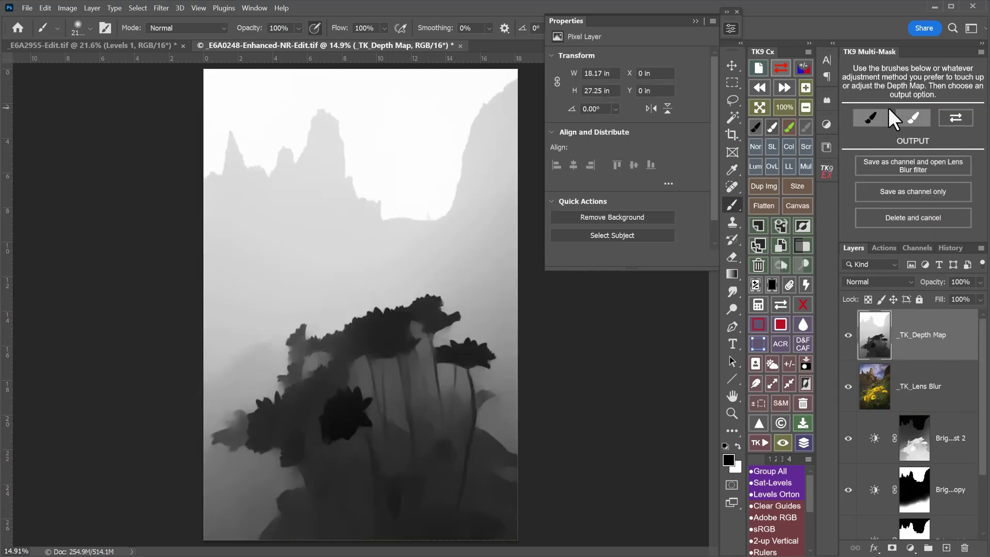
{"action": "left_click", "coordinate": [872, 168]}
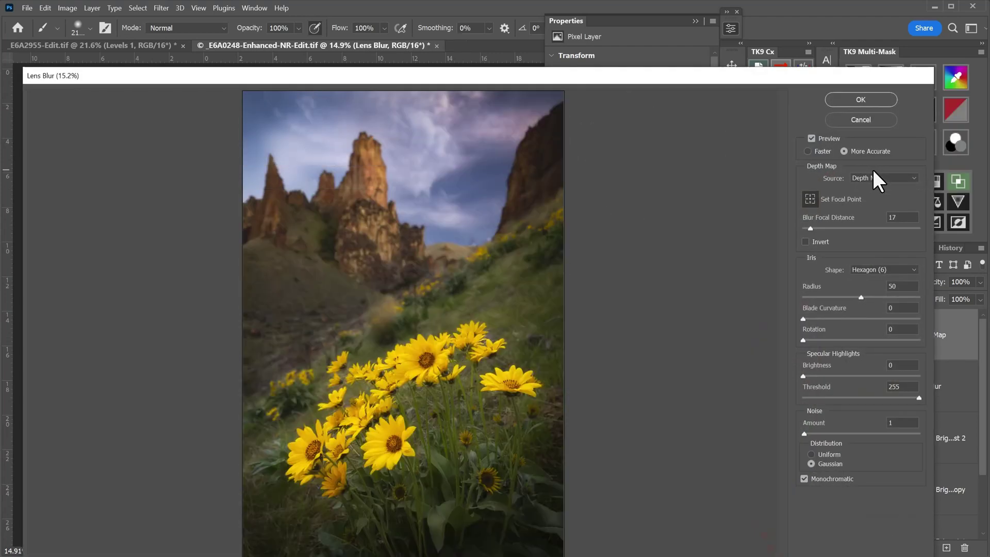
{"action": "left_click", "coordinate": [861, 100]}
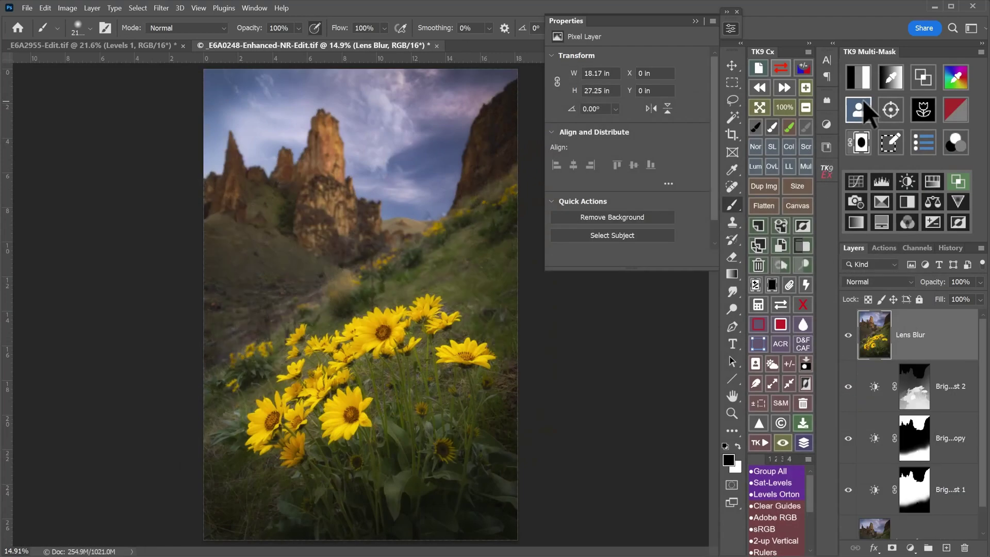
{"action": "left_click", "coordinate": [848, 335]}
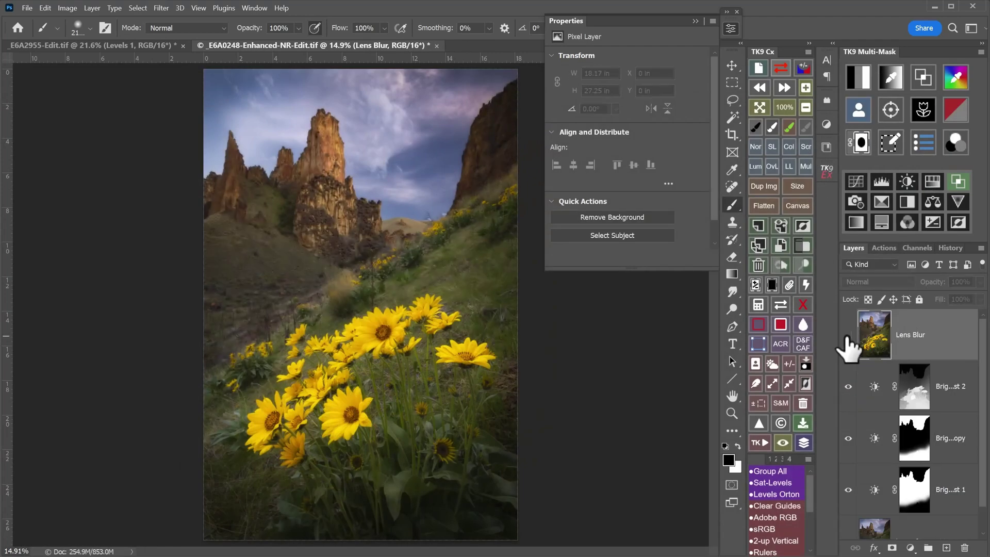
{"action": "left_click", "coordinate": [848, 335]}
{"action": "left_click", "coordinate": [848, 336]}
{"action": "left_click", "coordinate": [848, 336]}
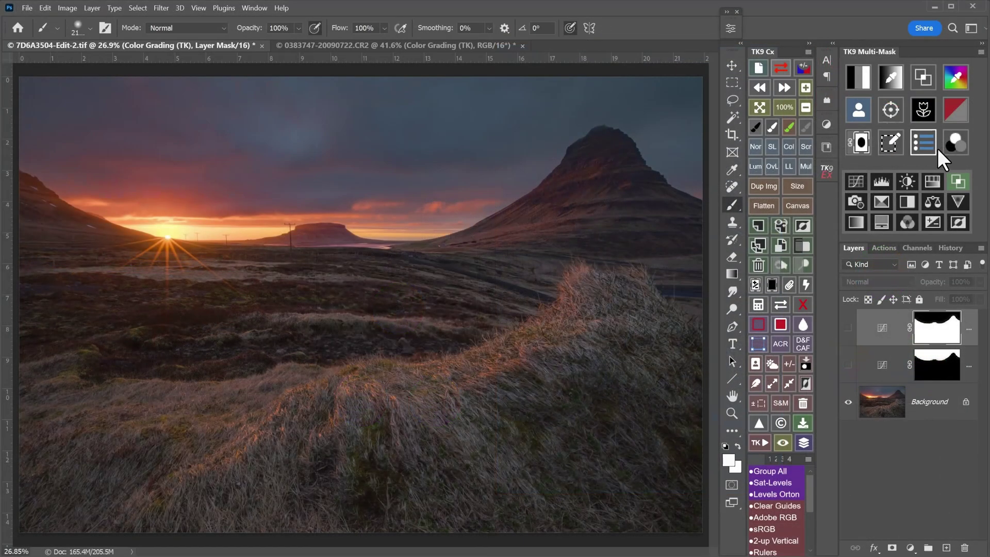
Step: Show the colour grading wheel and turn on both Color Grading (TK) layers, then the painted-hills top layer
{"action": "left_click", "coordinate": [956, 142]}
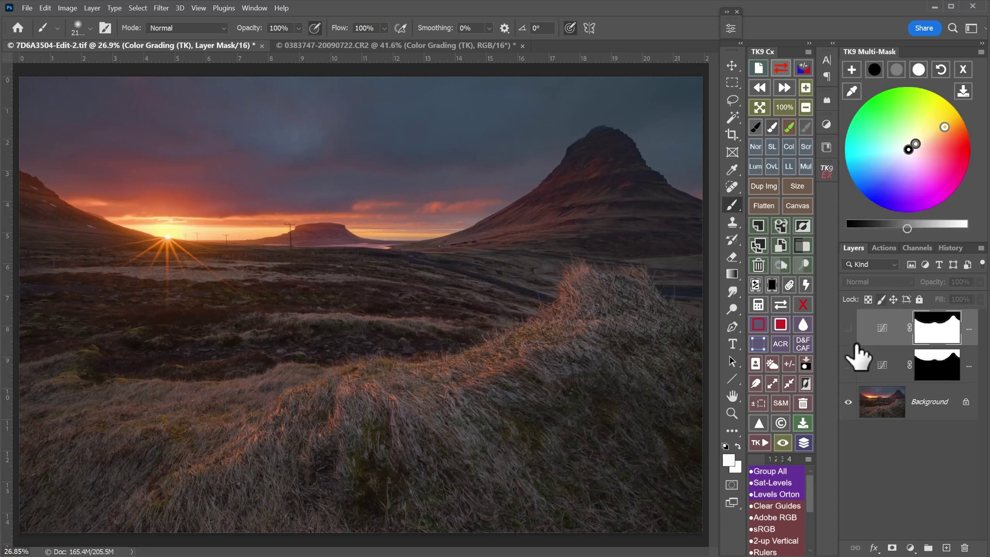
{"action": "left_click", "coordinate": [848, 365]}
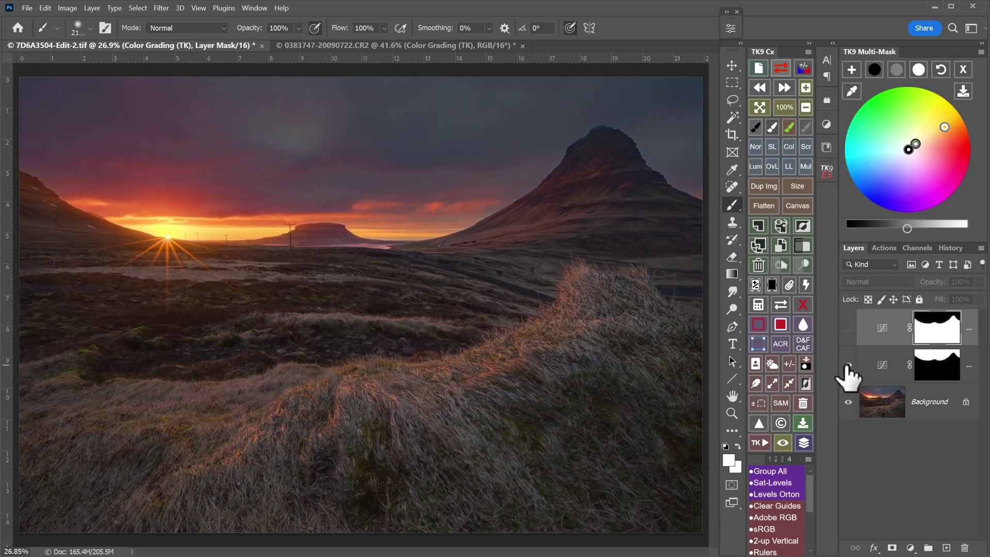
{"action": "left_click", "coordinate": [848, 328]}
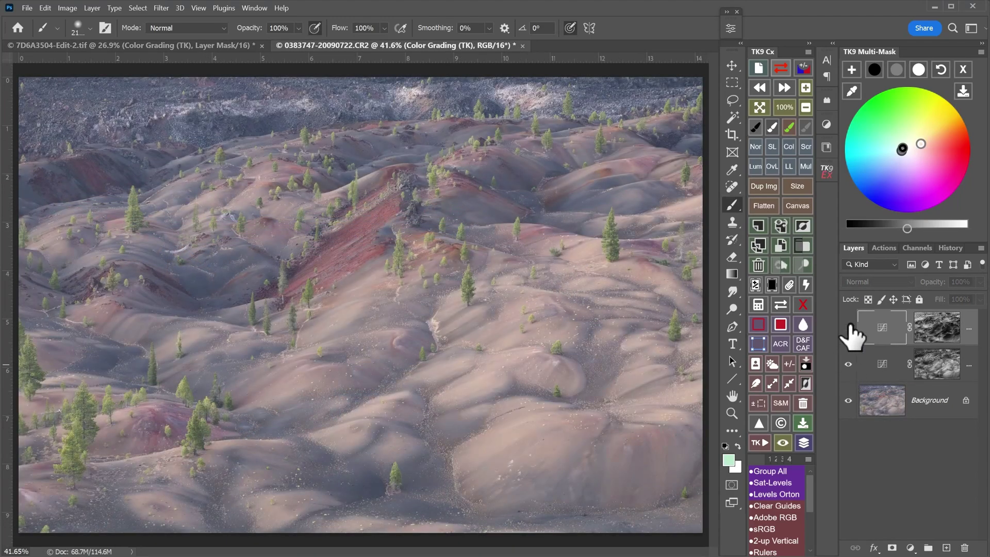
{"action": "left_click", "coordinate": [847, 328]}
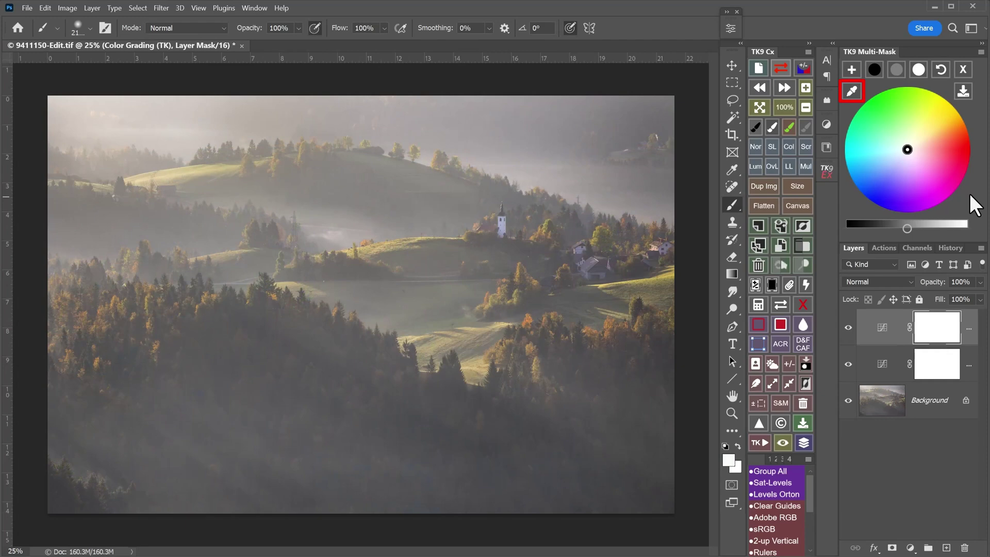
Step: Grade the misty hills with a shadow colour sampled from the image, brightening its tint
{"action": "left_click", "coordinate": [851, 91]}
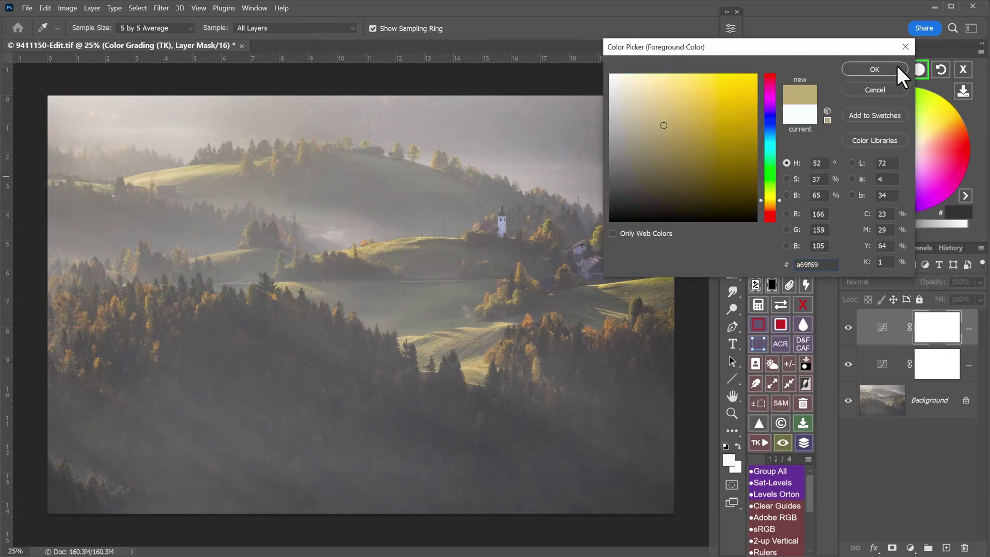
{"action": "left_click", "coordinate": [874, 69]}
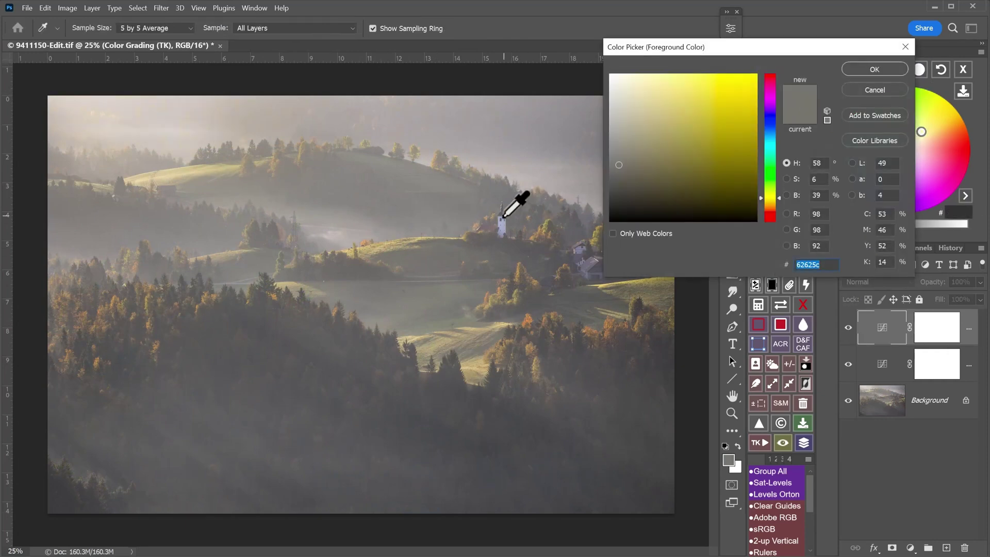
{"action": "left_click", "coordinate": [508, 203]}
{"action": "left_click_drag", "start_coordinate": [899, 227], "coordinate": [924, 226]}
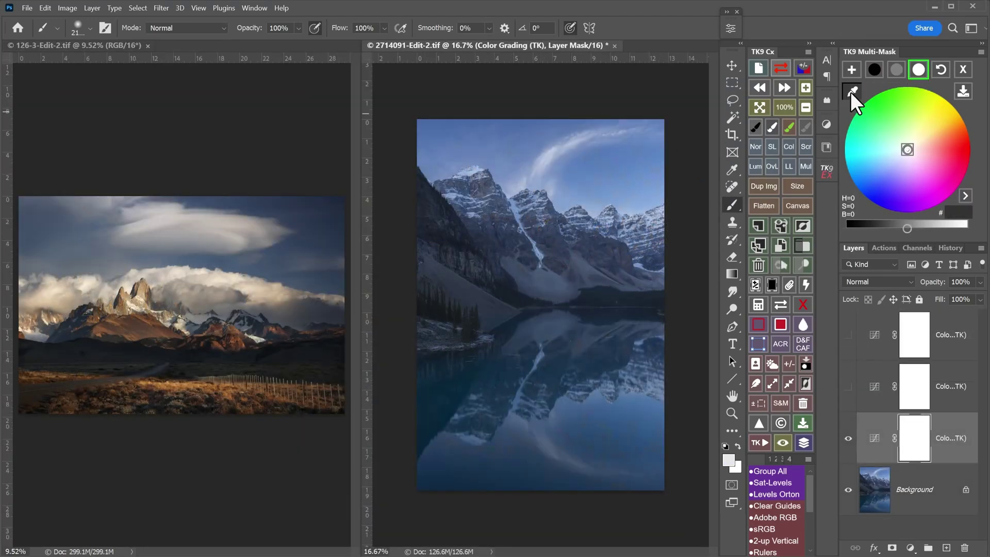
Step: Grade the lake photo with a colour sampled from the mountain painting and darken the shadow tint
{"action": "left_click", "coordinate": [851, 91]}
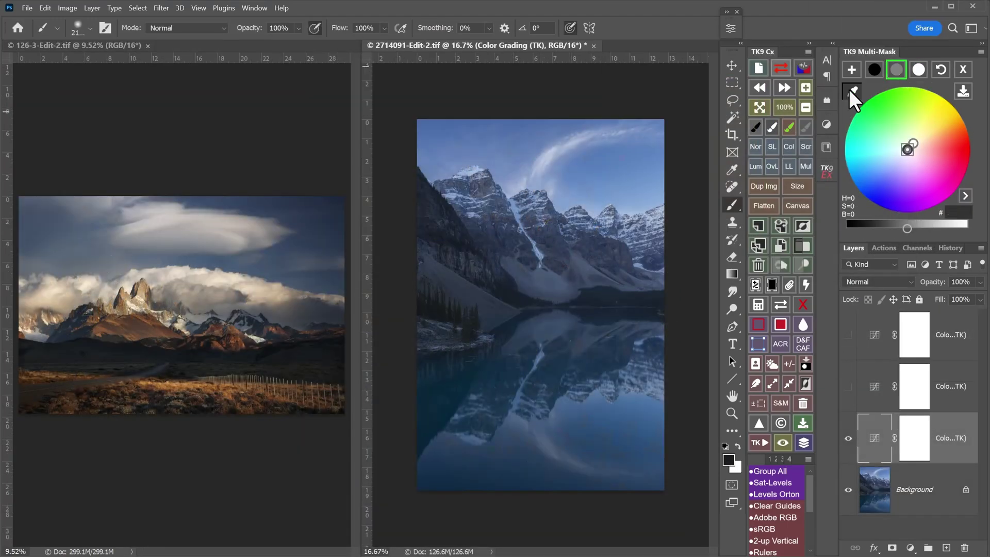
{"action": "left_click", "coordinate": [848, 76]}
{"action": "left_click", "coordinate": [430, 212]}
{"action": "left_click", "coordinate": [865, 70]}
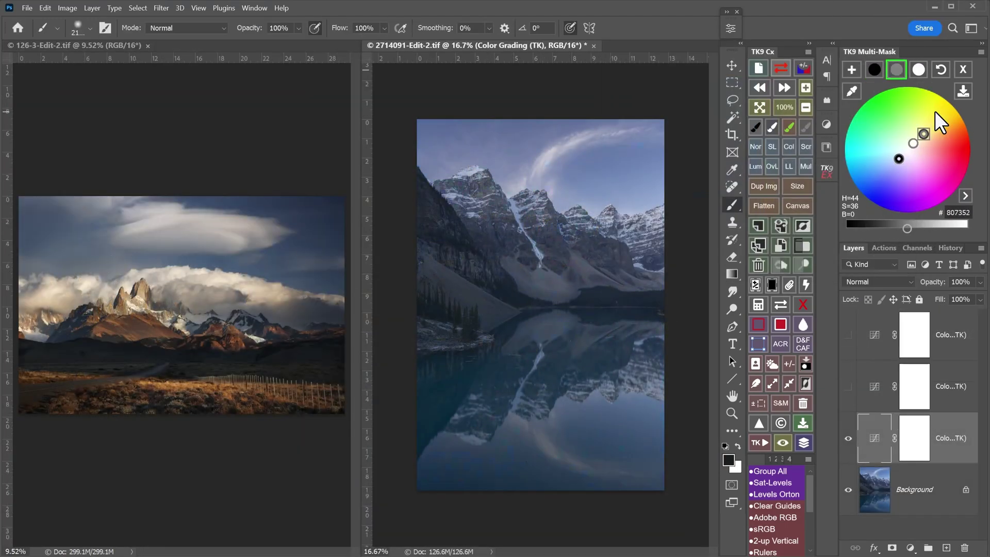
{"action": "left_click", "coordinate": [875, 70]}
{"action": "left_click_drag", "start_coordinate": [905, 227], "coordinate": [896, 228]}
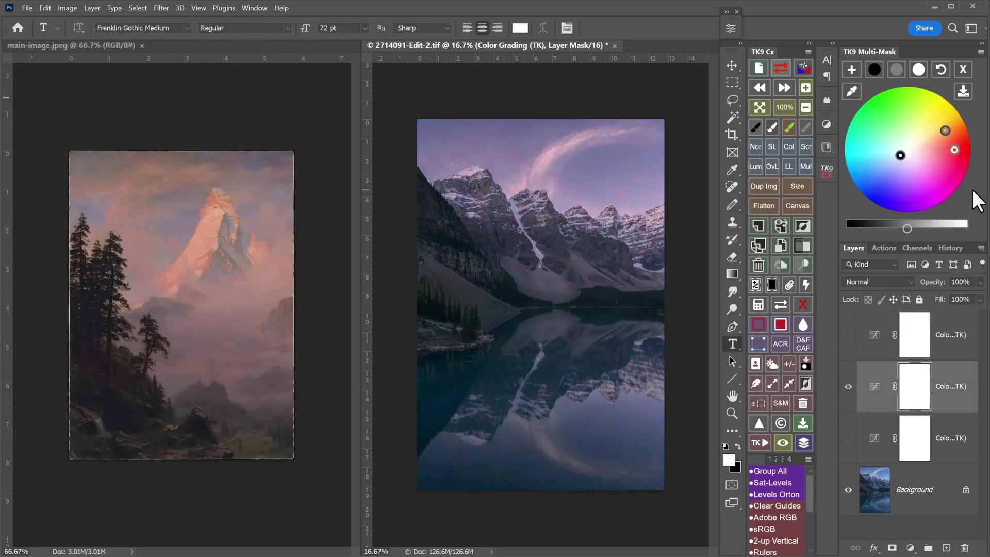
Step: Save the current colour grade as a new preset named 'Bierstadt Alpenglow'
{"action": "left_click", "coordinate": [962, 88]}
{"action": "left_click", "coordinate": [962, 92]}
{"action": "type", "text": "Bierst"}
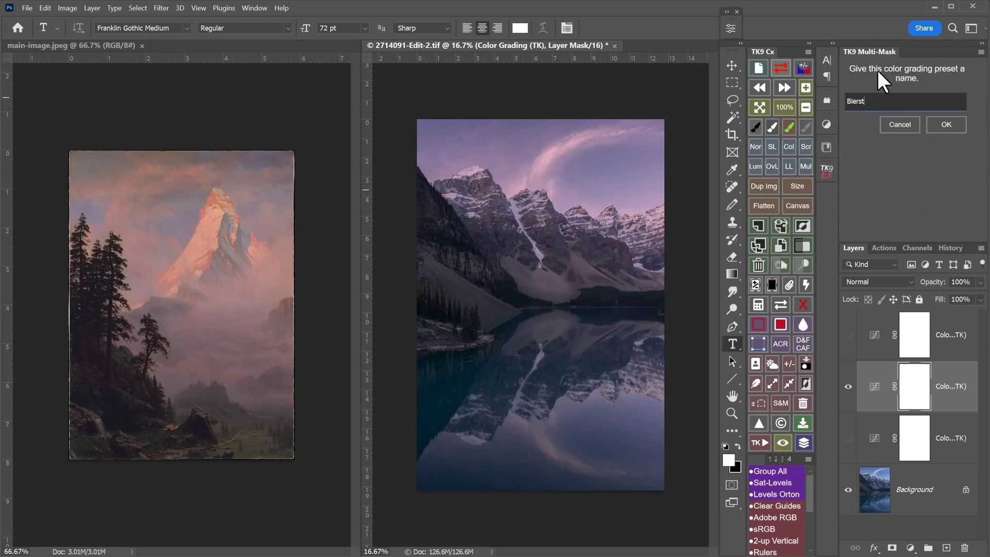
{"action": "type", "text": "adt Alpenglow"}
{"action": "left_click", "coordinate": [946, 125]}
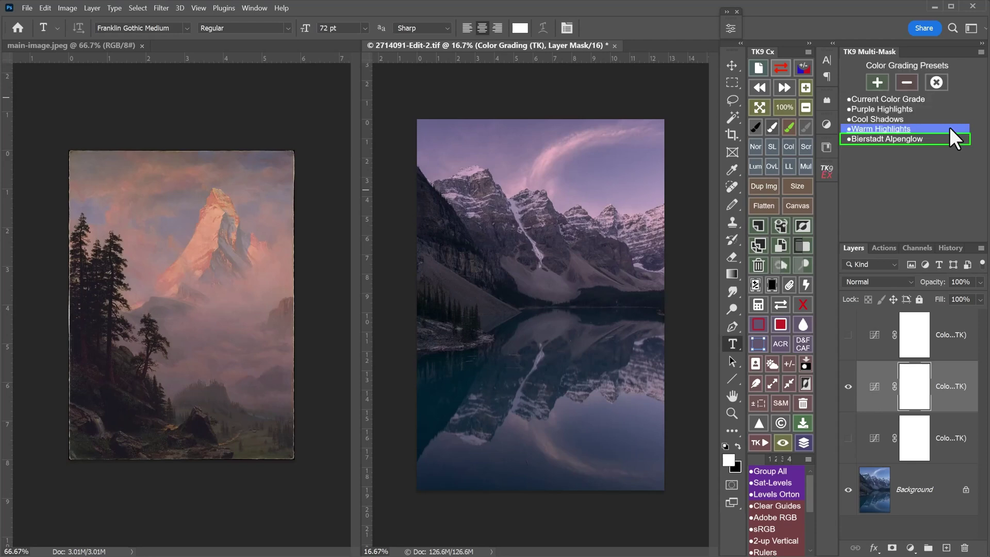
Step: Preview the Cool Shadows, Purple Highlights and Warm Highlights presets on the photo
{"action": "left_click", "coordinate": [945, 119]}
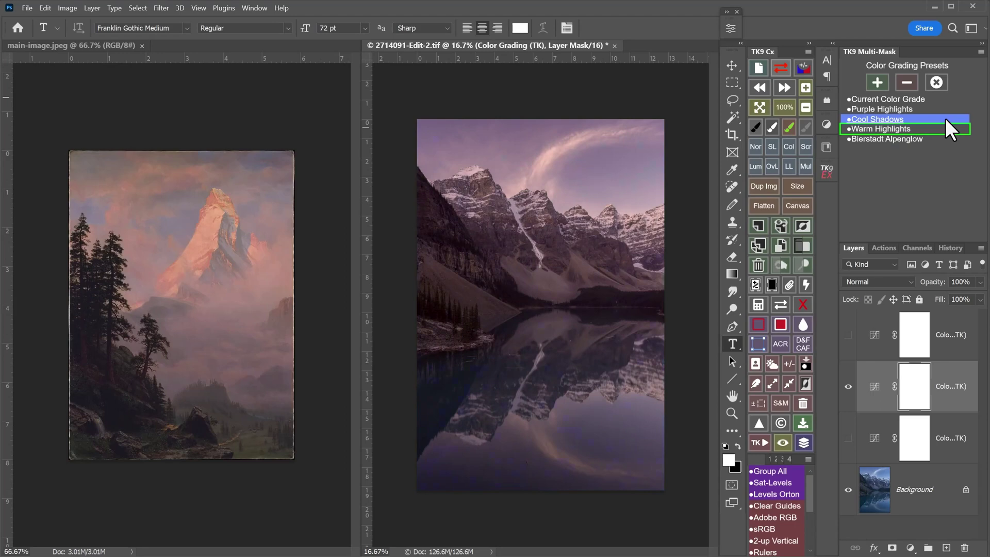
{"action": "left_click", "coordinate": [947, 107]}
{"action": "left_click", "coordinate": [945, 127]}
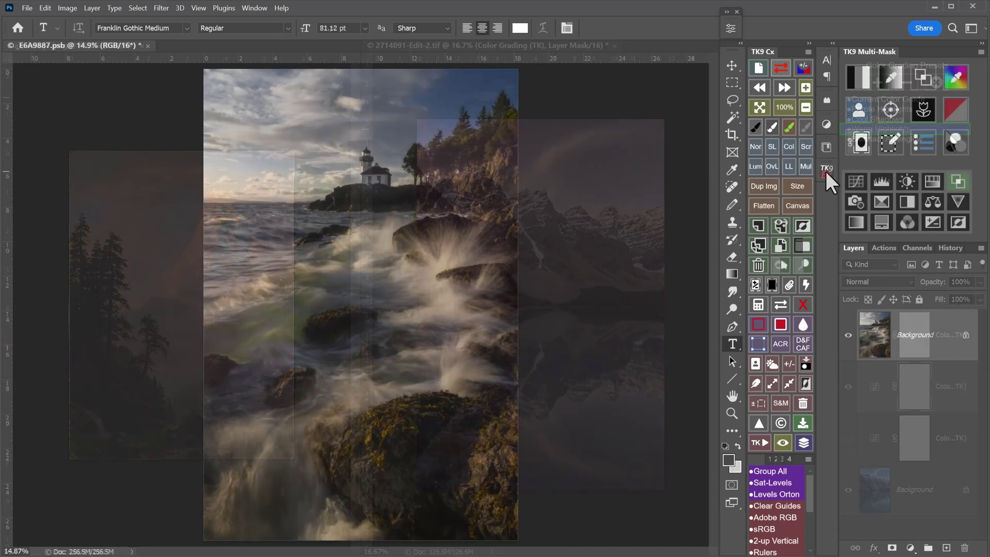
Step: Run the TK9 Export Vert preset for a 1500x1080 logo-watermarked vertical copy
{"action": "left_click", "coordinate": [825, 170]}
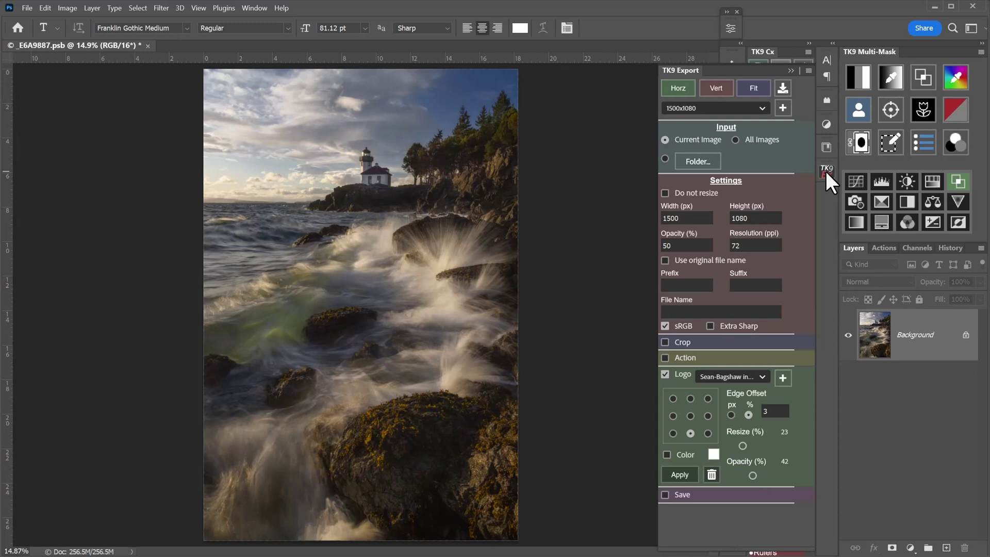
{"action": "left_click", "coordinate": [722, 85]}
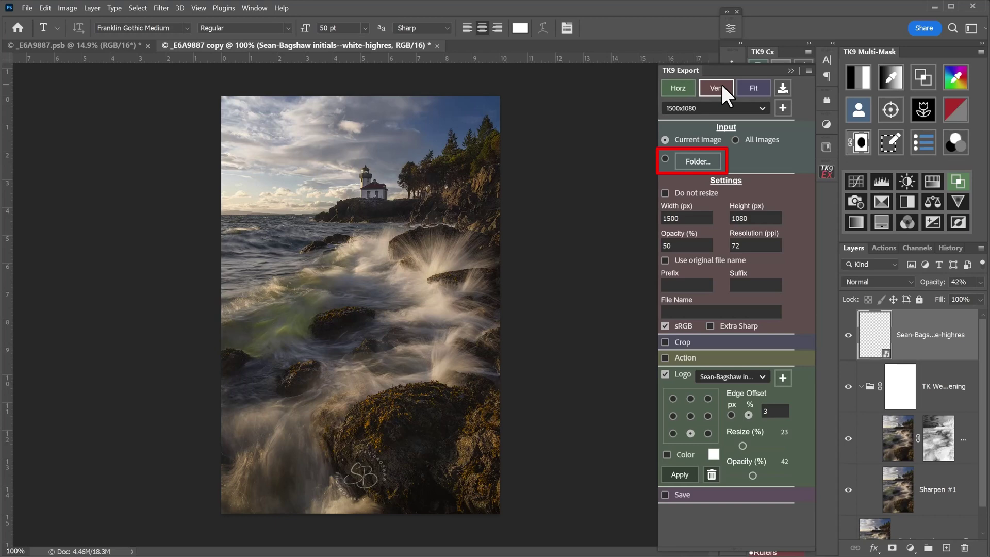
Step: Export an Instagram Vert Crop copy of the original, trimming top and bottom before committing
{"action": "left_click", "coordinate": [89, 44]}
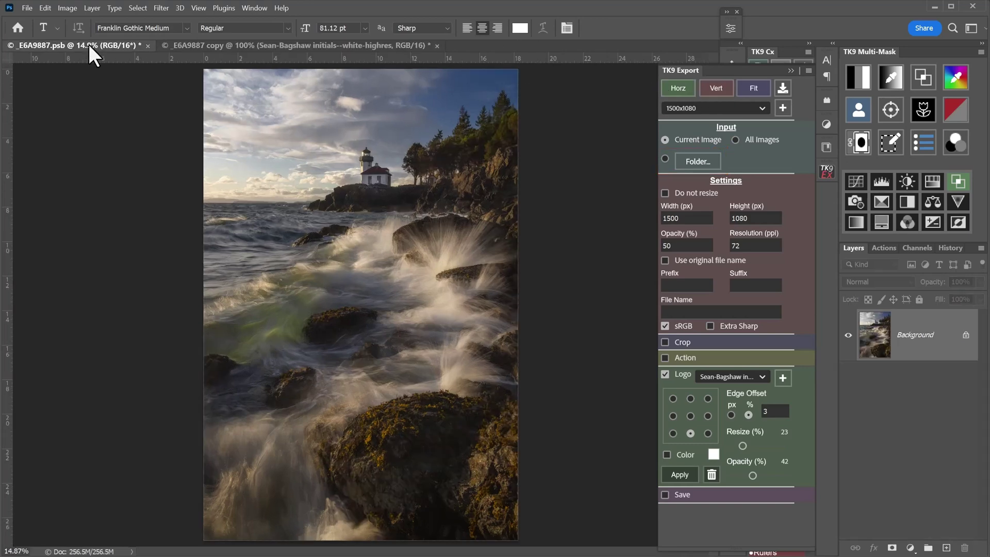
{"action": "left_click", "coordinate": [762, 108]}
{"action": "left_click", "coordinate": [725, 142]}
{"action": "left_click", "coordinate": [713, 88]}
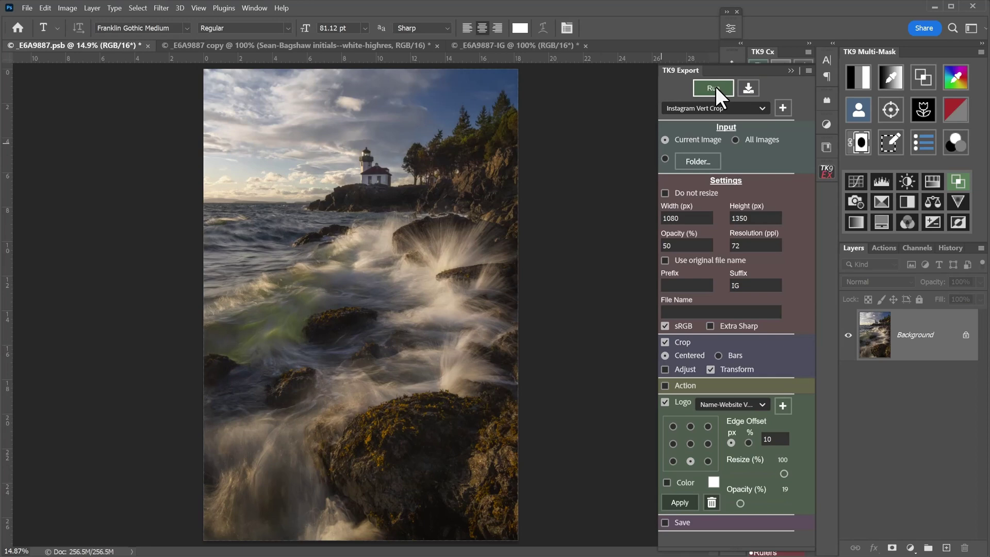
{"action": "left_click_drag", "start_coordinate": [360, 106], "coordinate": [361, 118]}
{"action": "left_click_drag", "start_coordinate": [360, 502], "coordinate": [363, 487]}
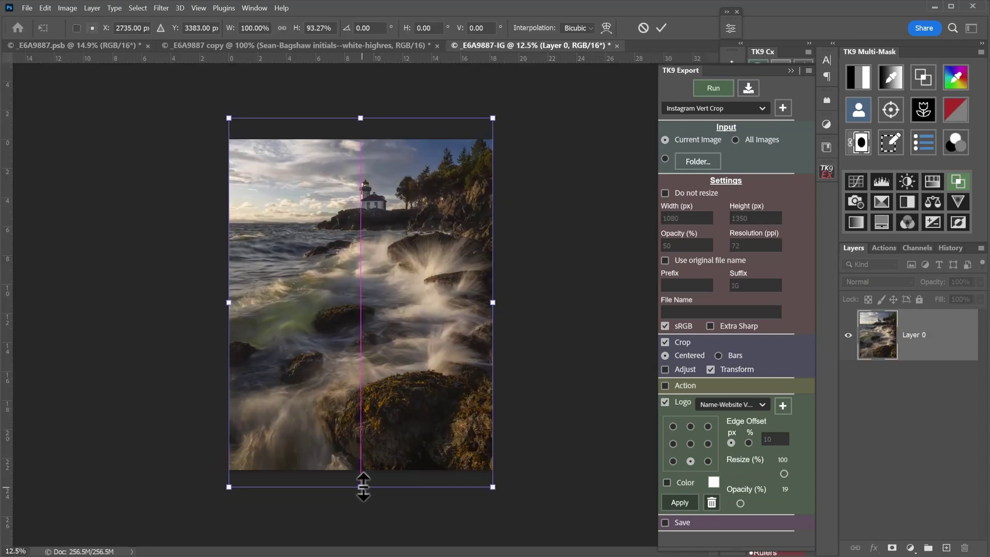
{"action": "left_click", "coordinate": [661, 28]}
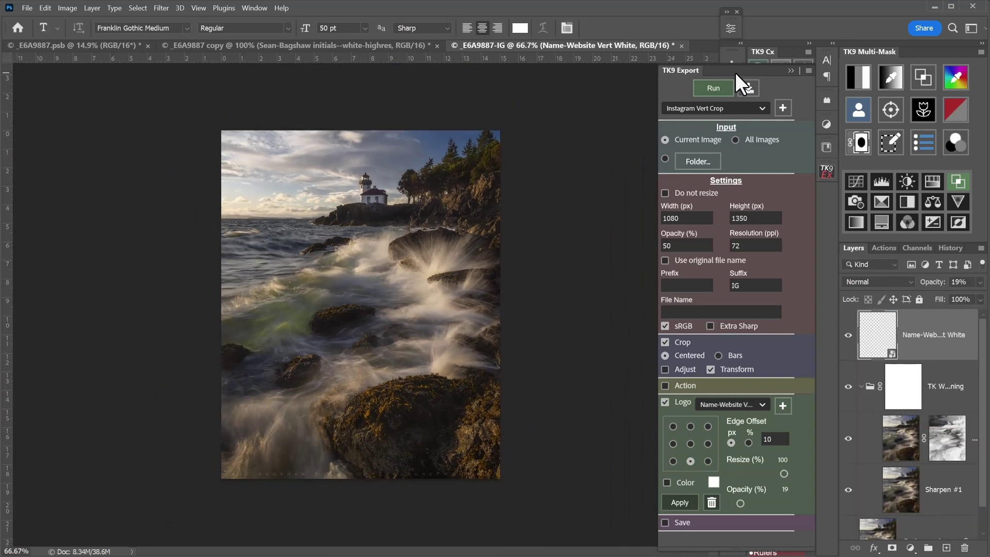
{"action": "left_click", "coordinate": [762, 105]}
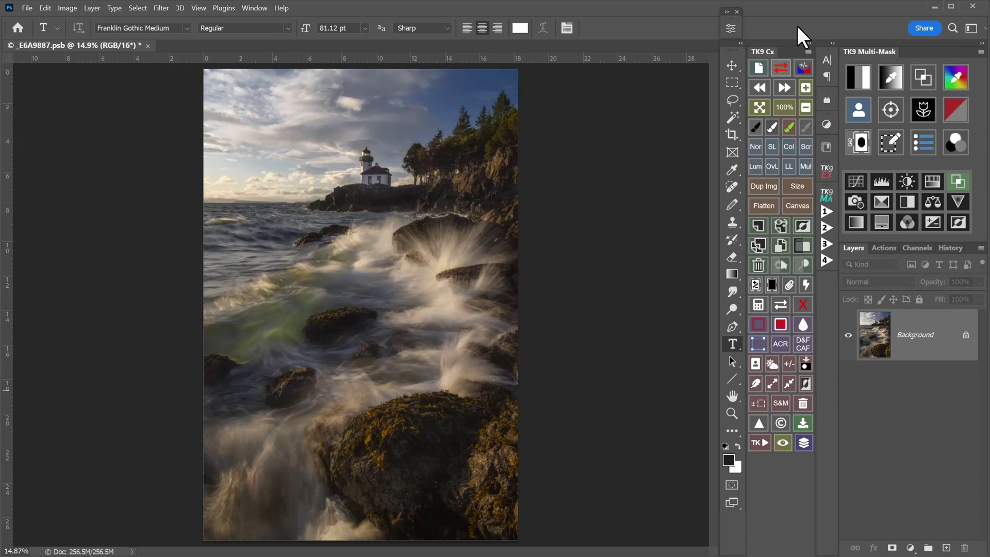
{"action": "left_click", "coordinate": [808, 52]}
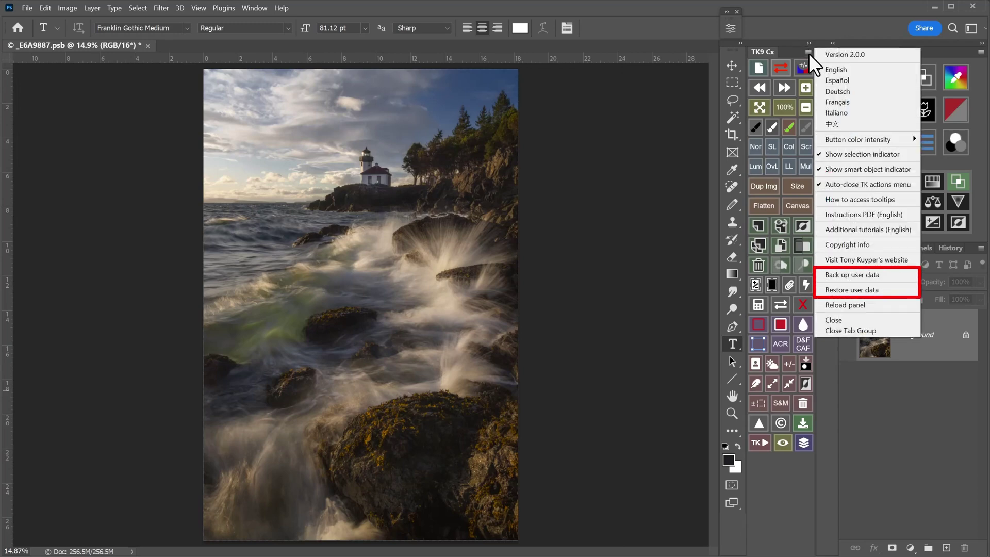
{"action": "left_click", "coordinate": [792, 48]}
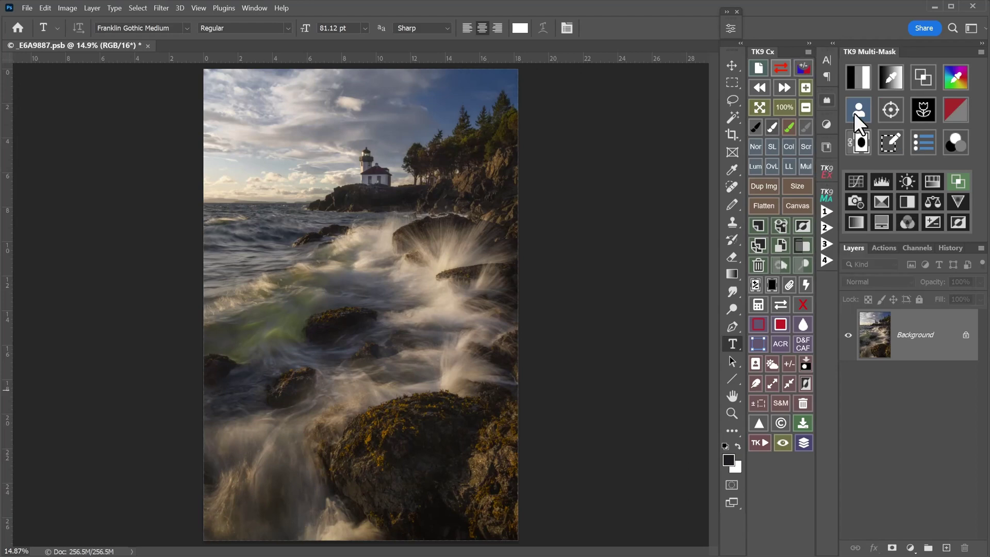
{"action": "left_click", "coordinate": [931, 141]}
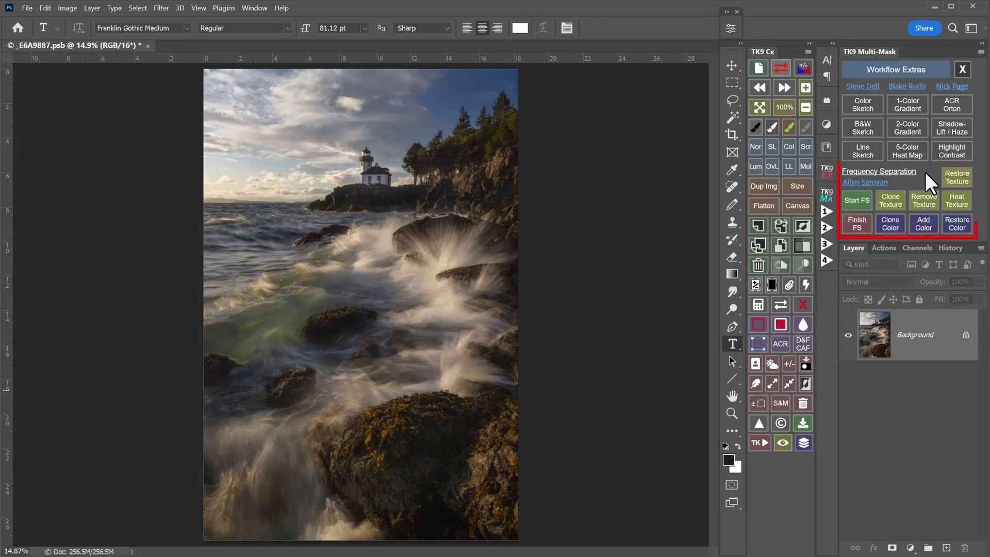
{"action": "left_click", "coordinate": [962, 70]}
{"action": "left_click", "coordinate": [827, 194]}
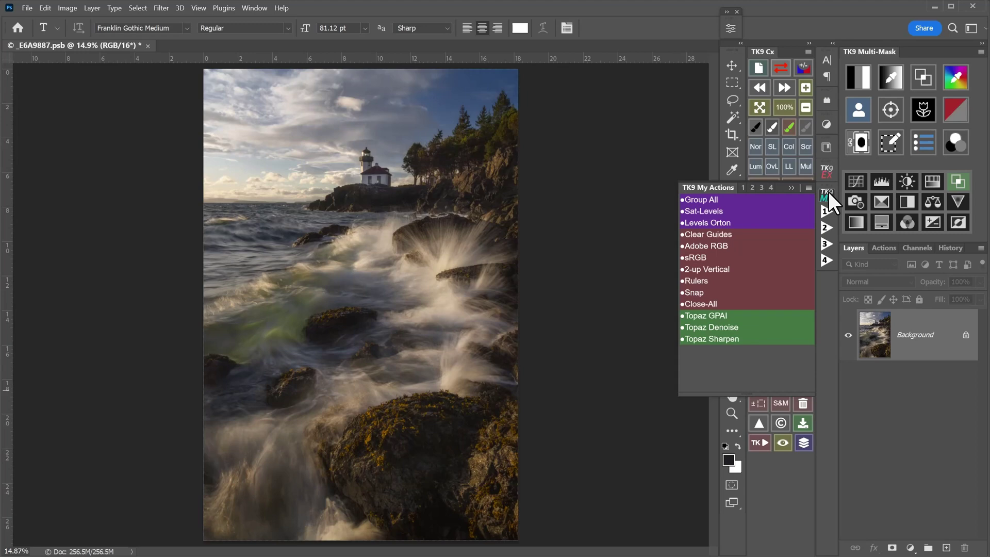
{"action": "left_click", "coordinate": [827, 191]}
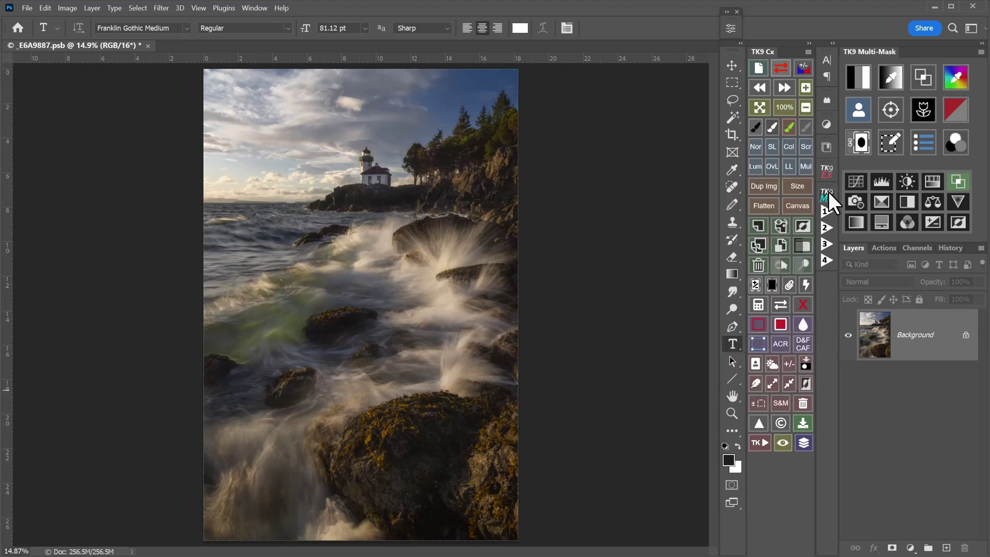